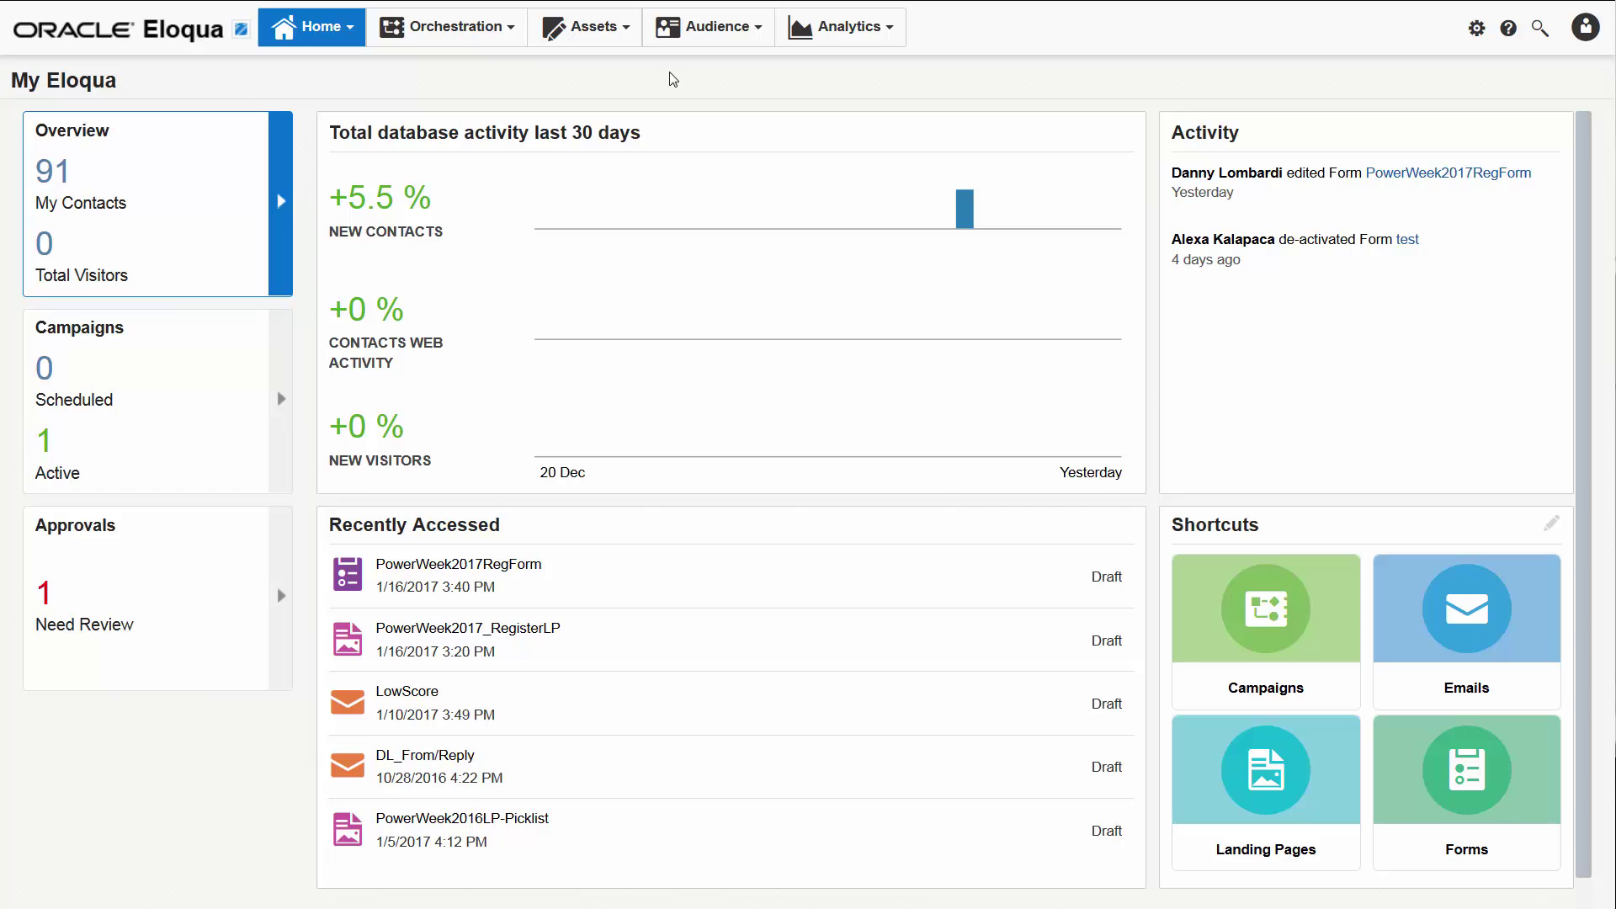
Open the Custom Object Record Fields list for the Survey options and results custom object.
{"action": "left_click", "coordinate": [671, 30]}
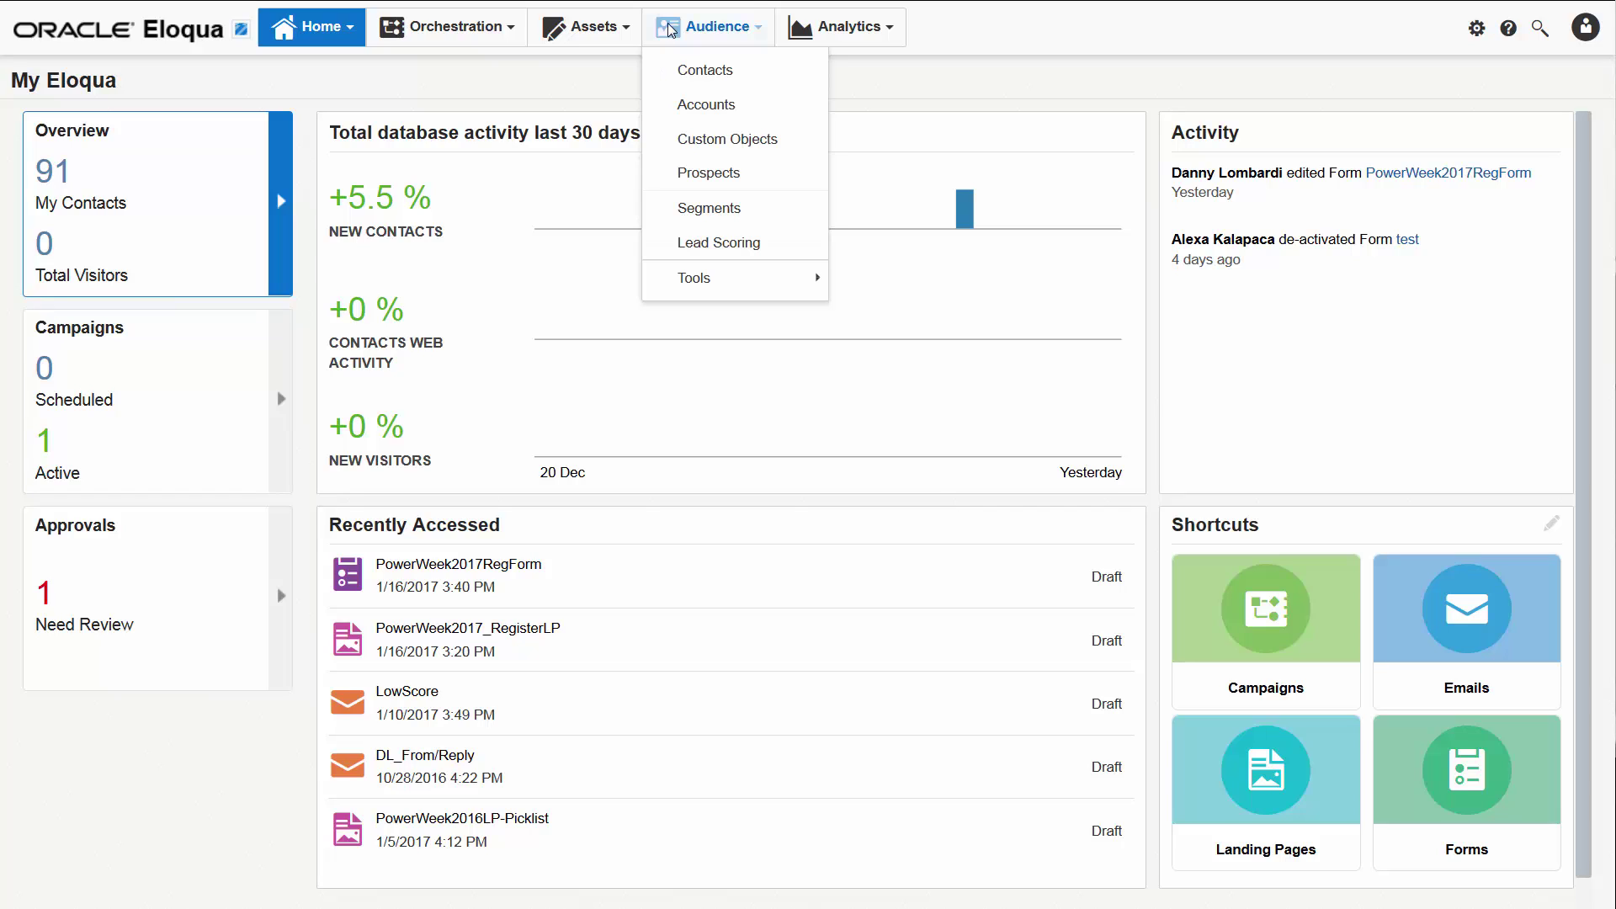
{"action": "left_click", "coordinate": [706, 143]}
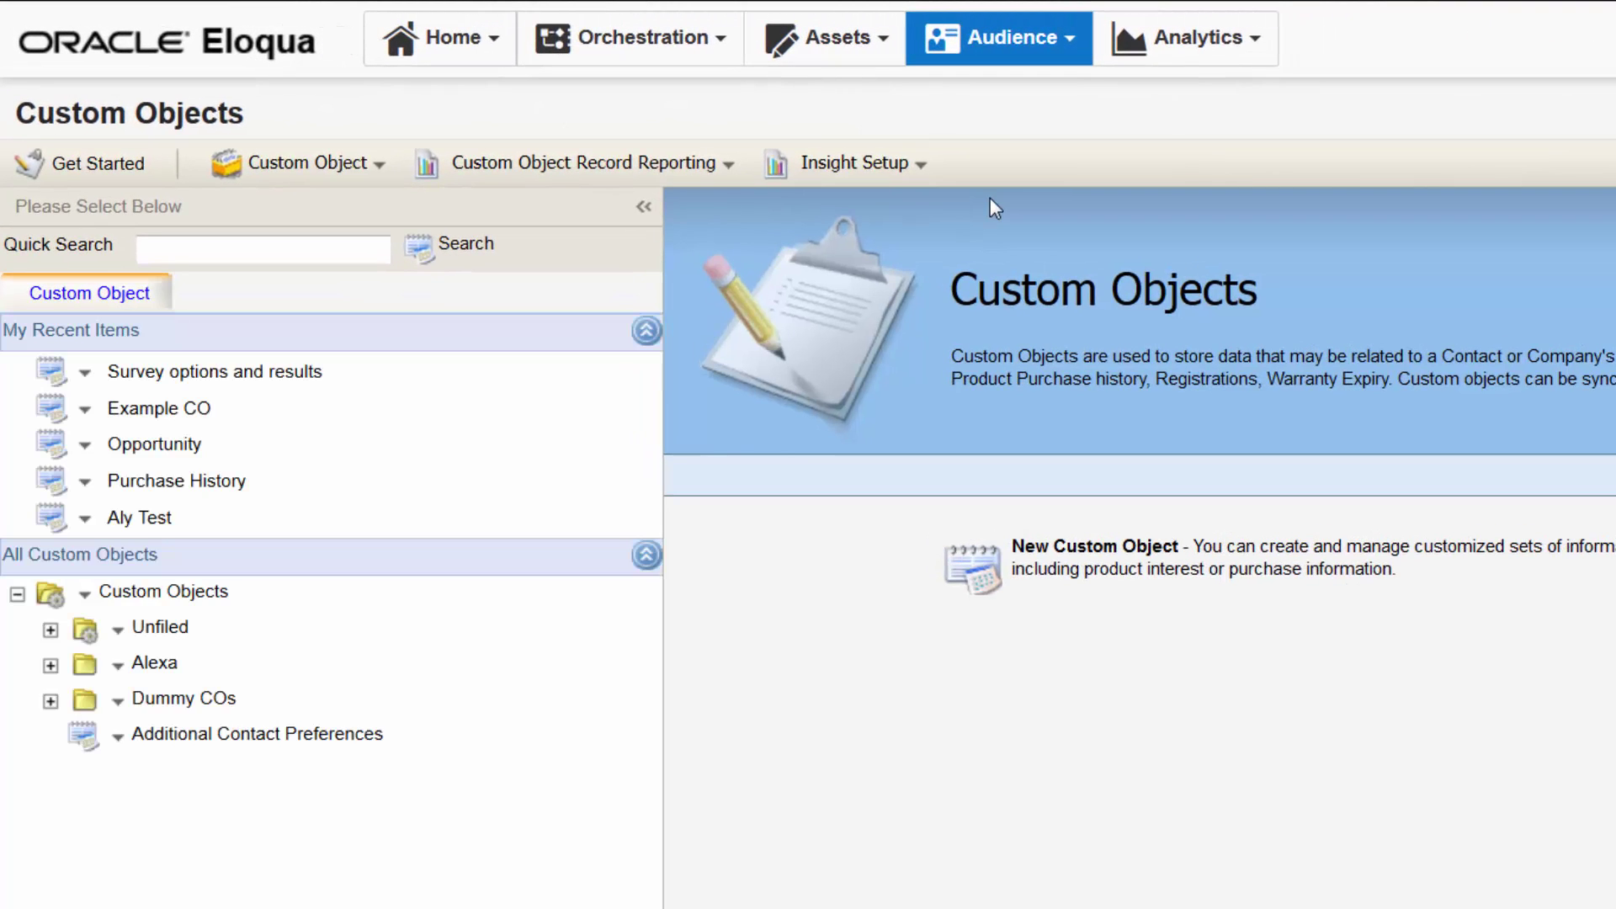
{"action": "left_click", "coordinate": [85, 376]}
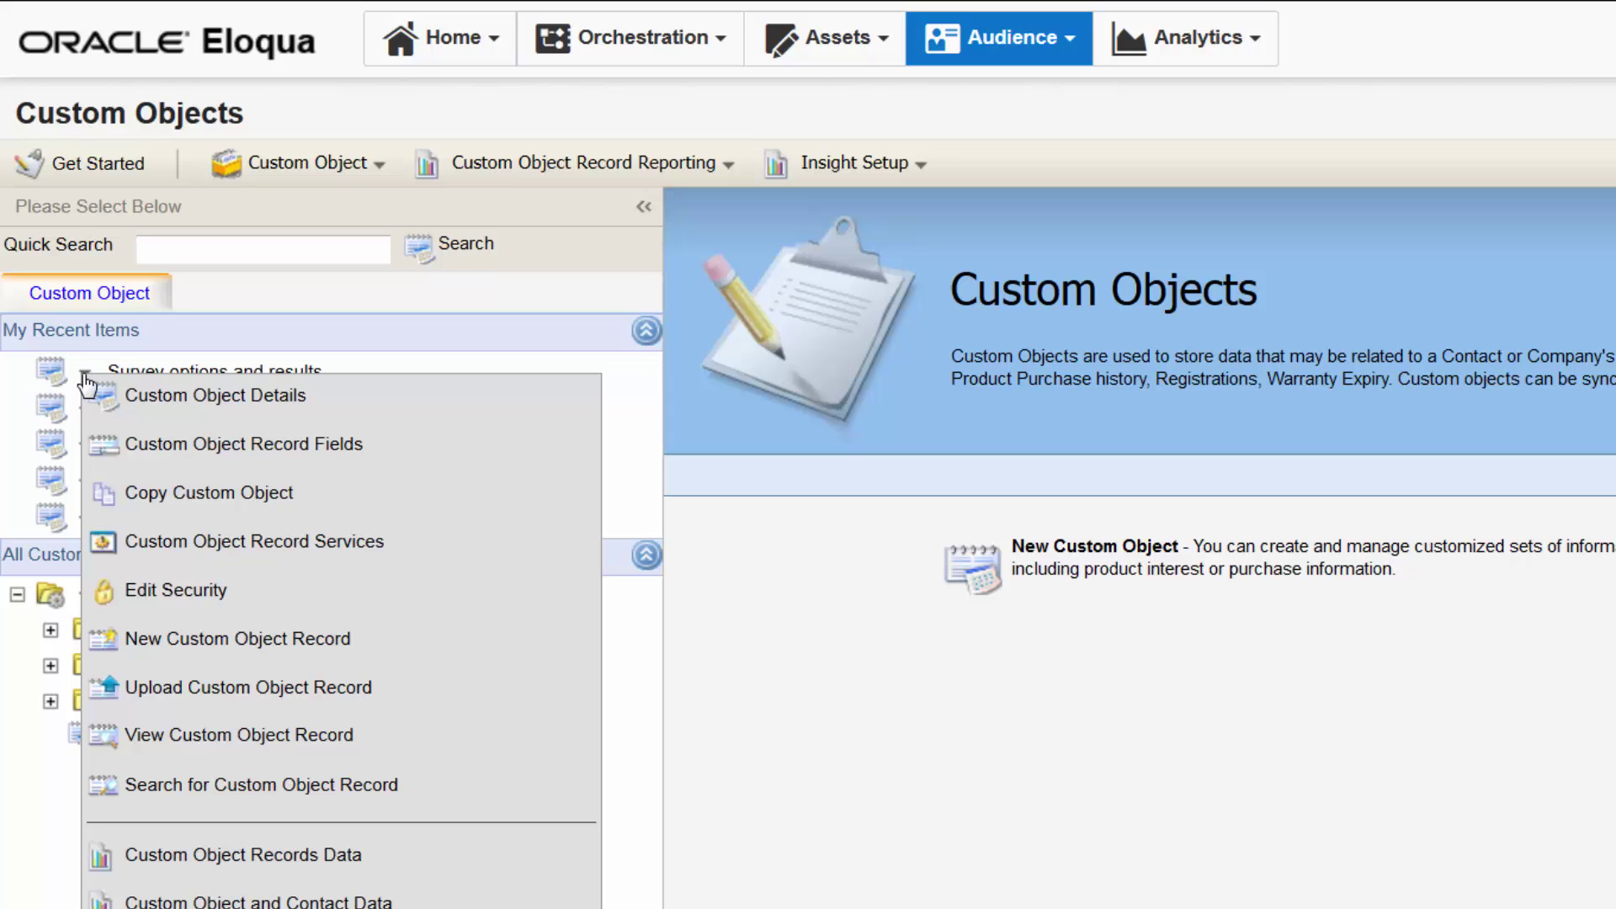
{"action": "left_click", "coordinate": [95, 446]}
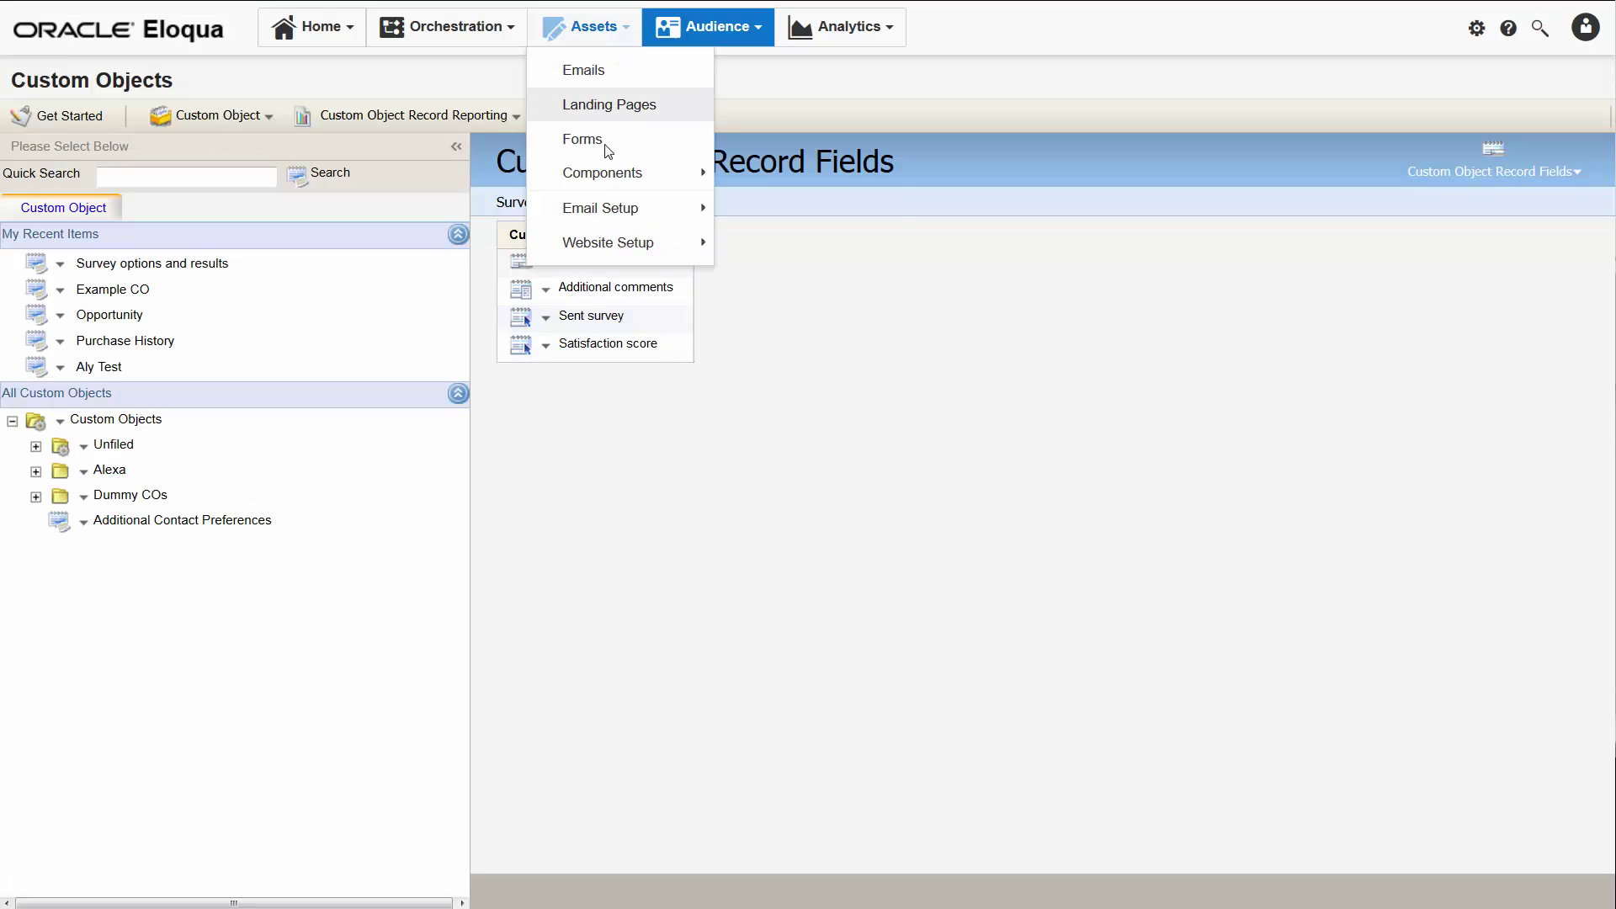
Create a new field merge in the Component Library and name it 2017SurveyScore_Low.
{"action": "mouse_move", "coordinate": [606, 170]}
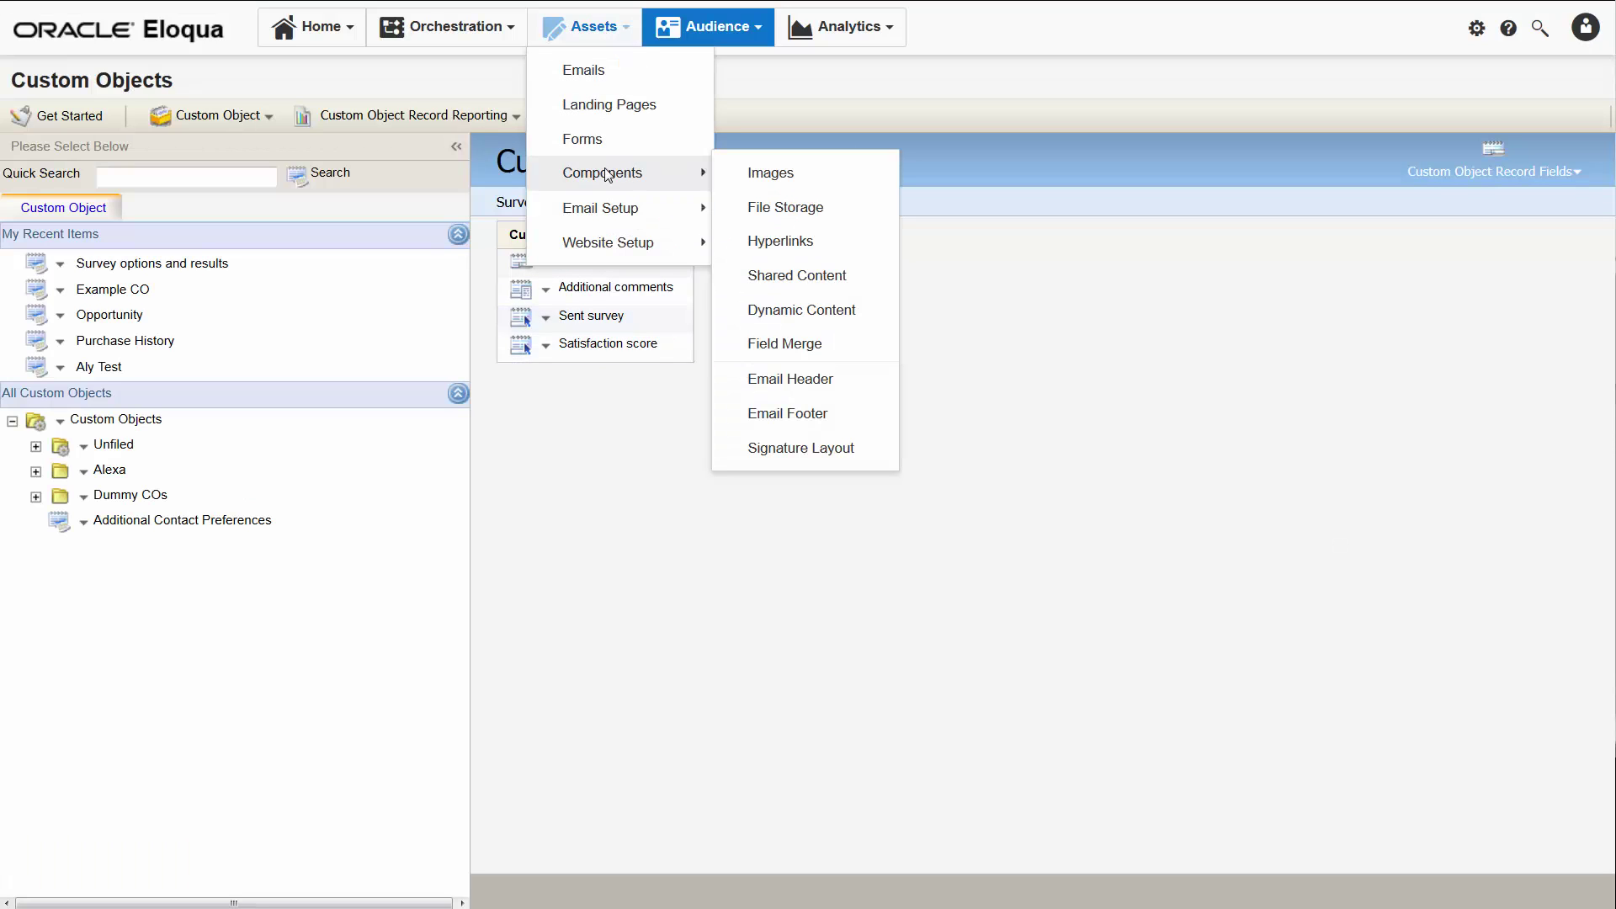
{"action": "left_click", "coordinate": [775, 345]}
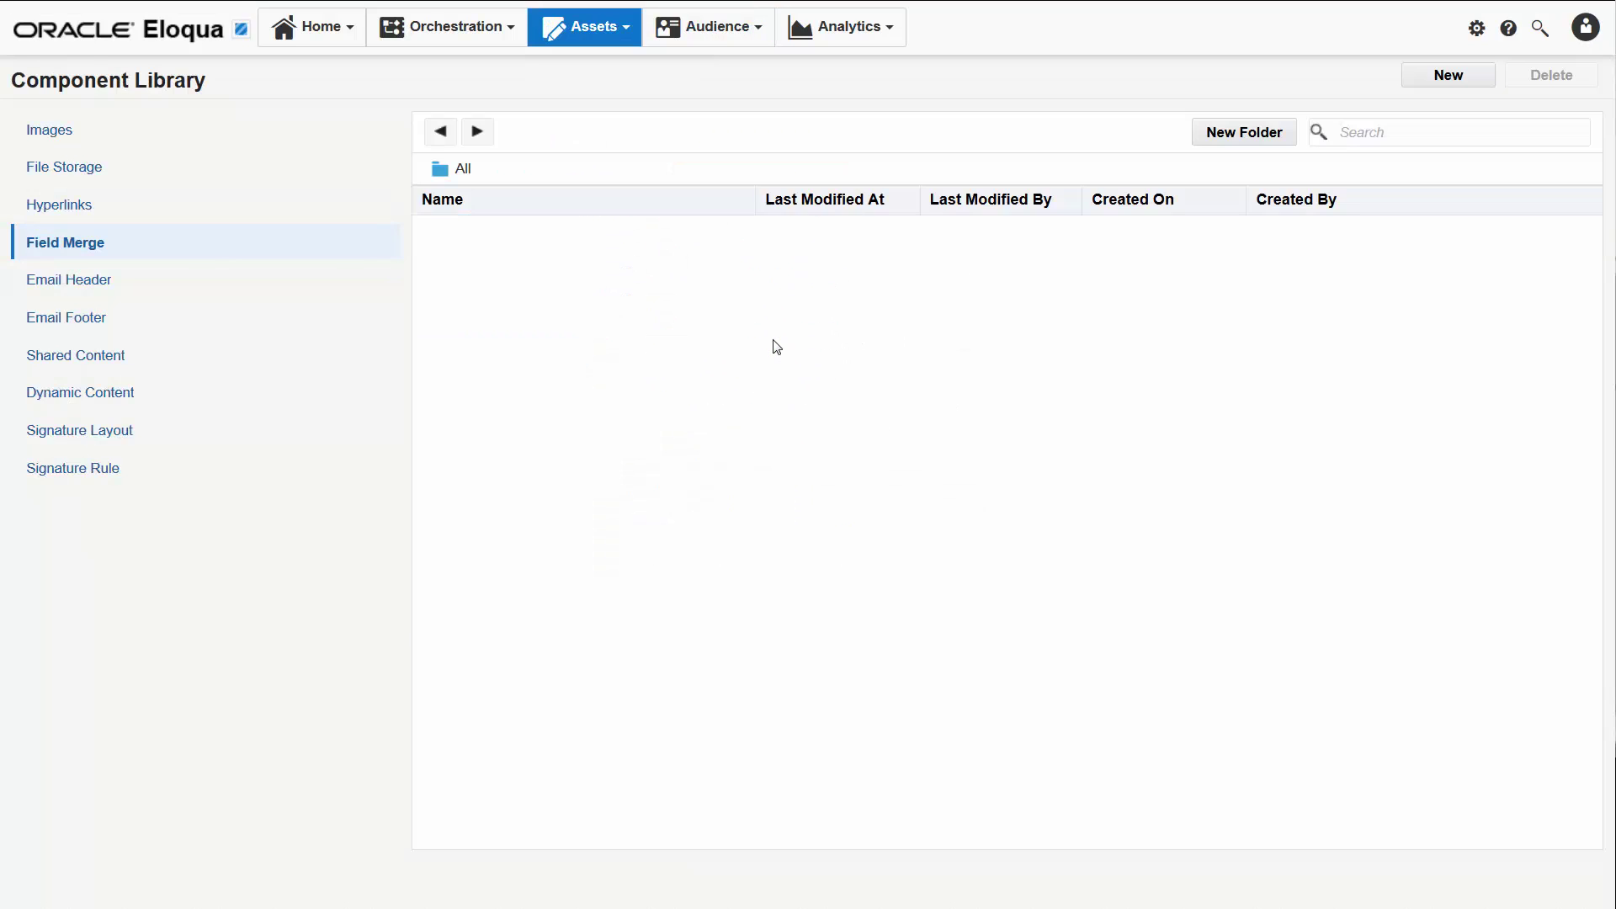
{"action": "left_click", "coordinate": [1421, 77]}
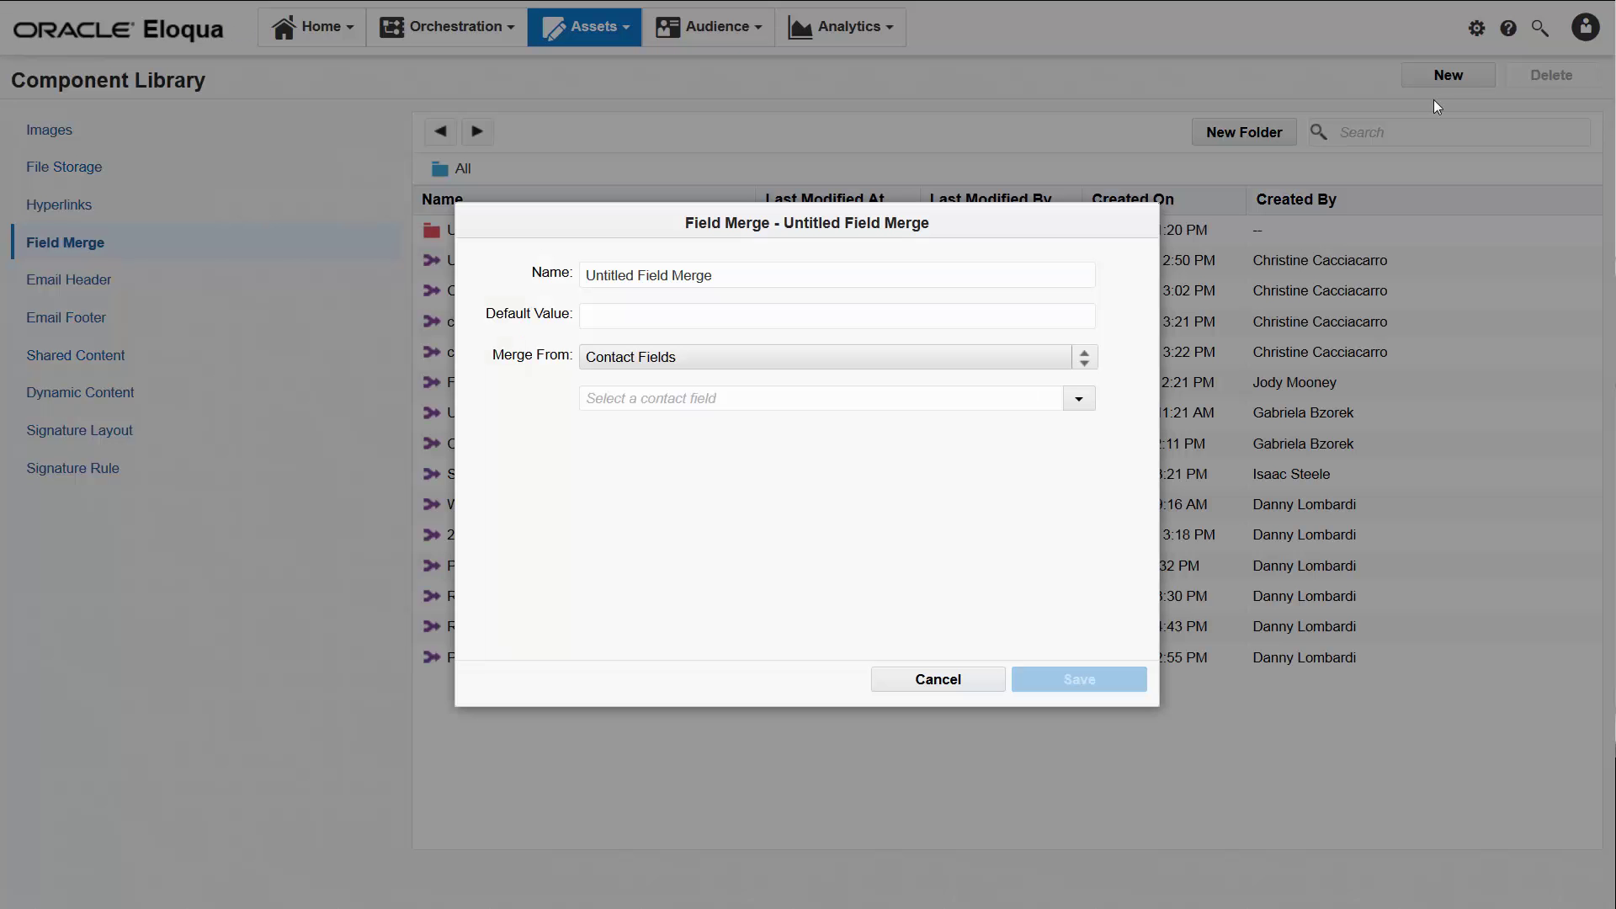
{"action": "left_click_drag", "start_coordinate": [762, 276], "coordinate": [530, 270]}
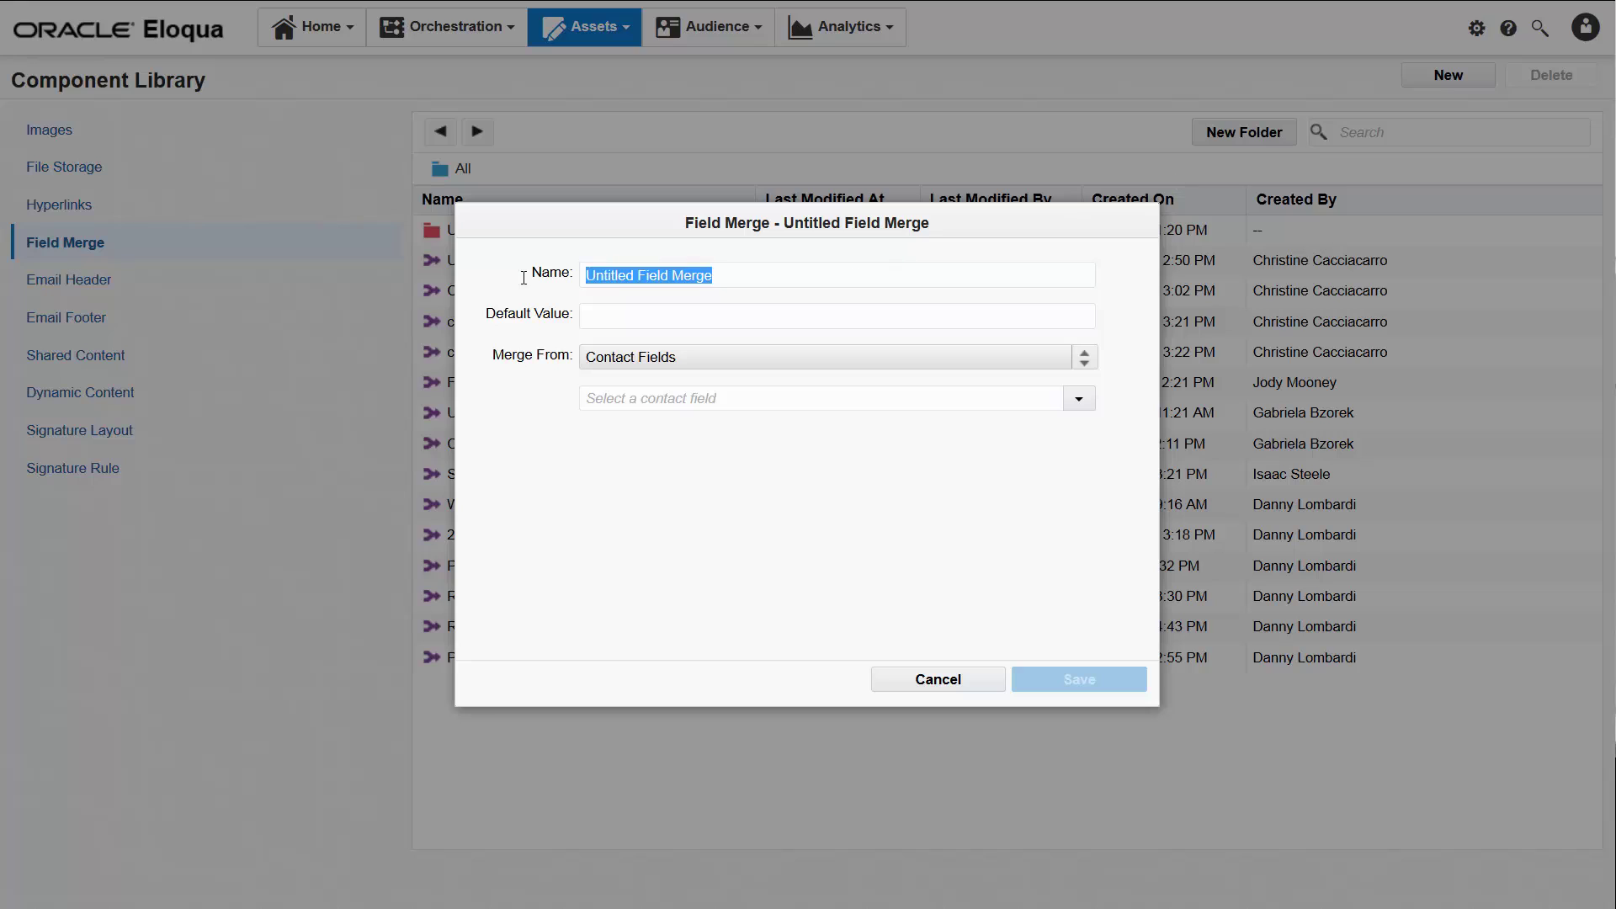
{"action": "type", "text": "2017SurveyScore_Low"}
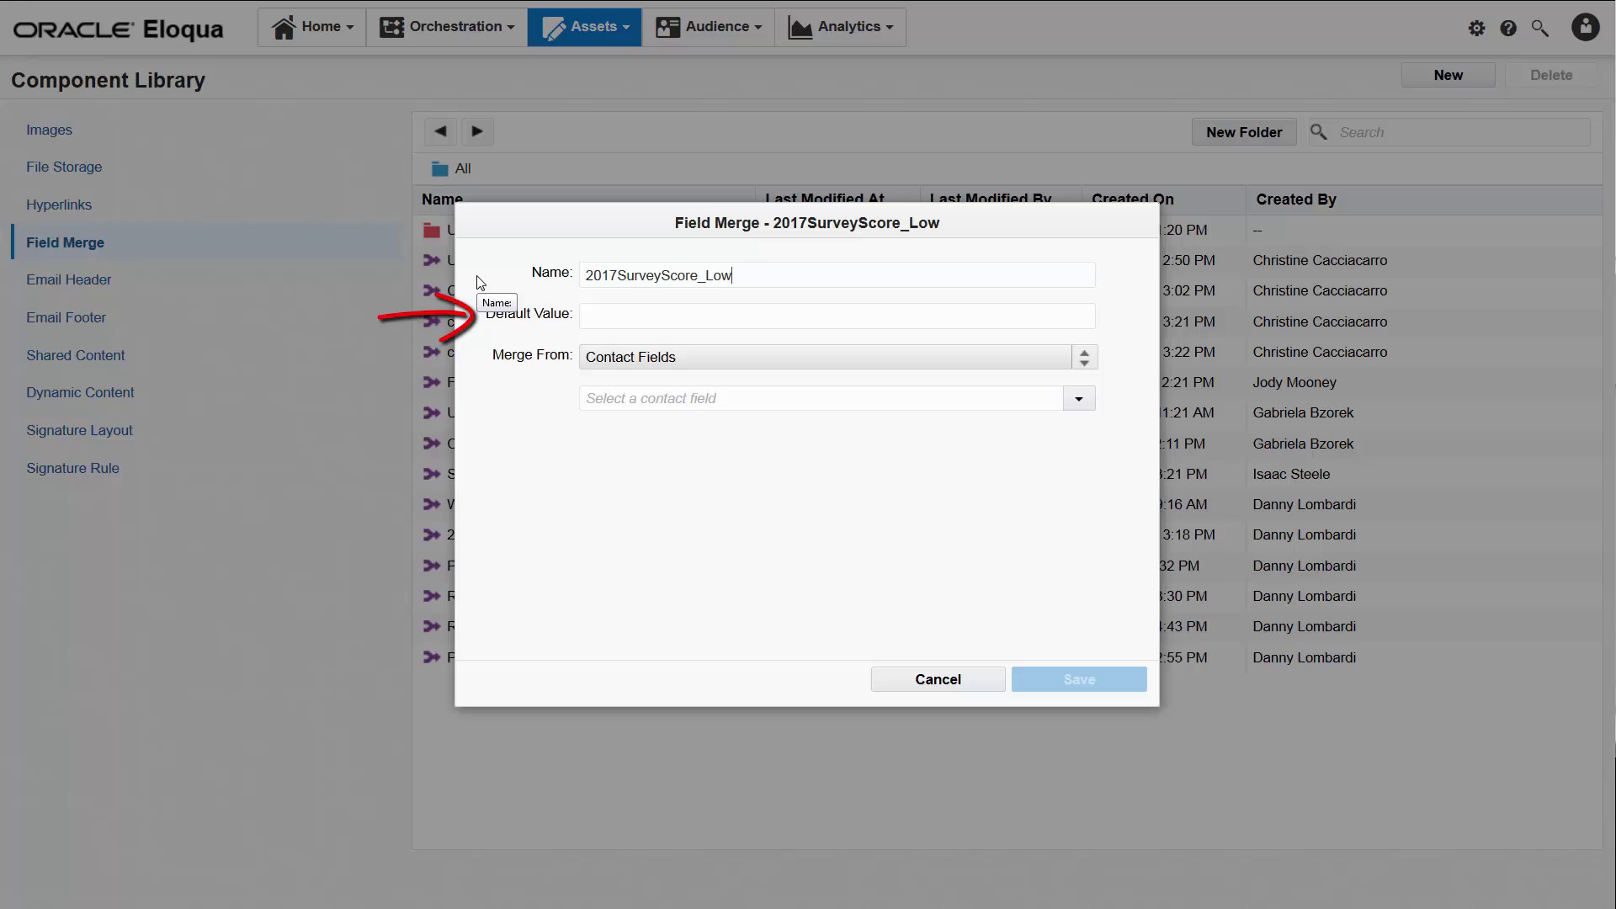
Merge from Custom Object Fields: Survey options and results, Satisfaction score, Last Created record.
{"action": "left_click", "coordinate": [1084, 362]}
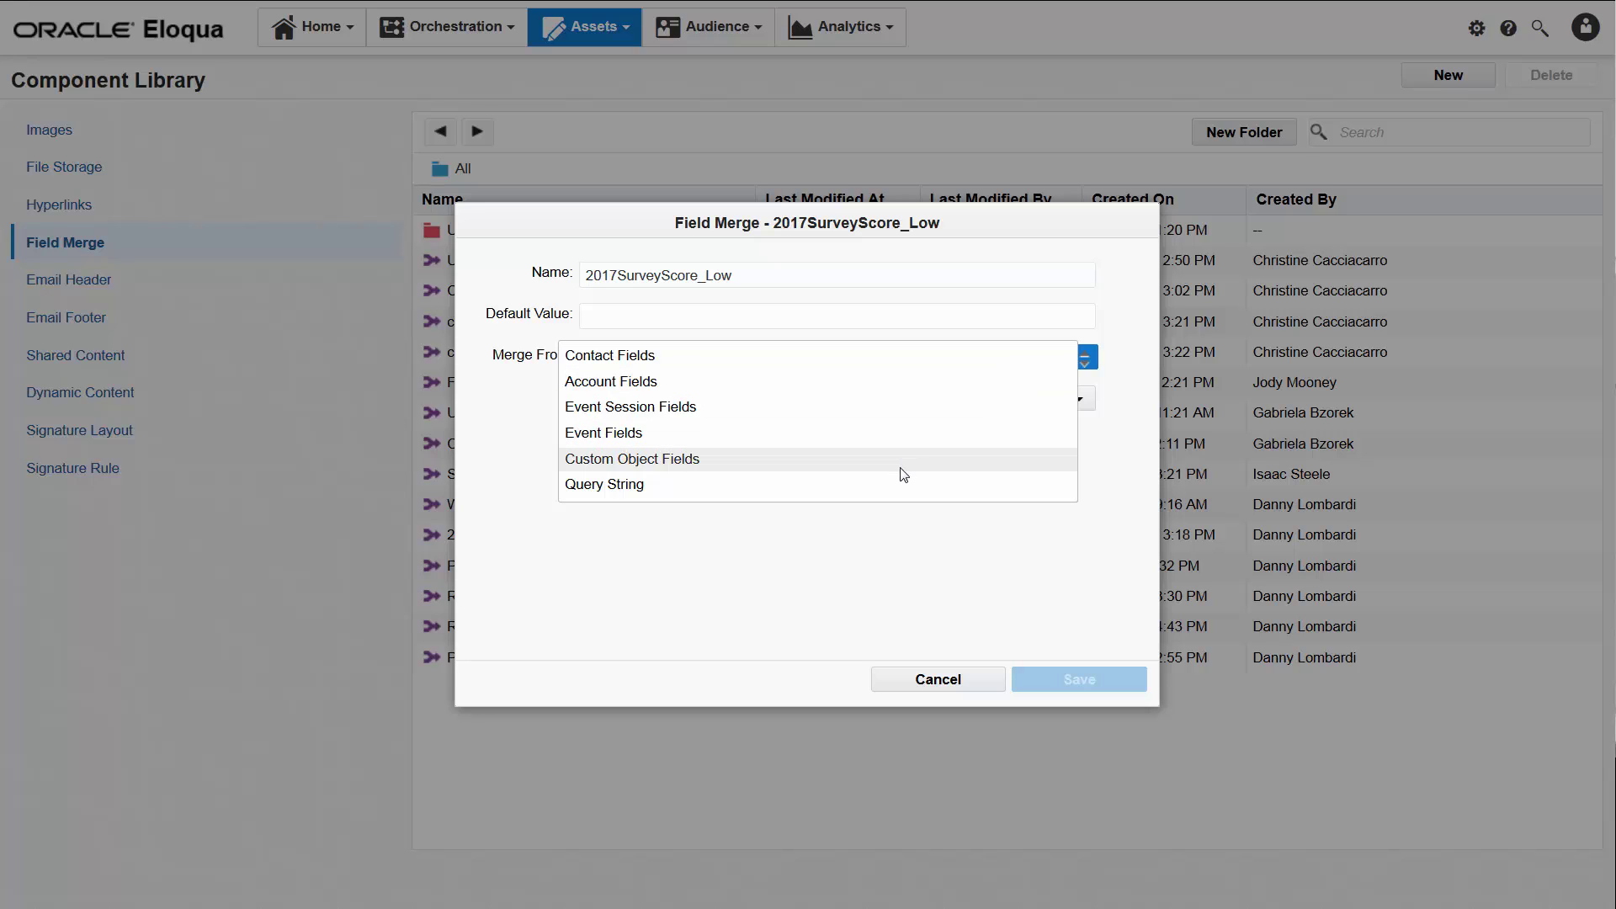
{"action": "left_click", "coordinate": [903, 460]}
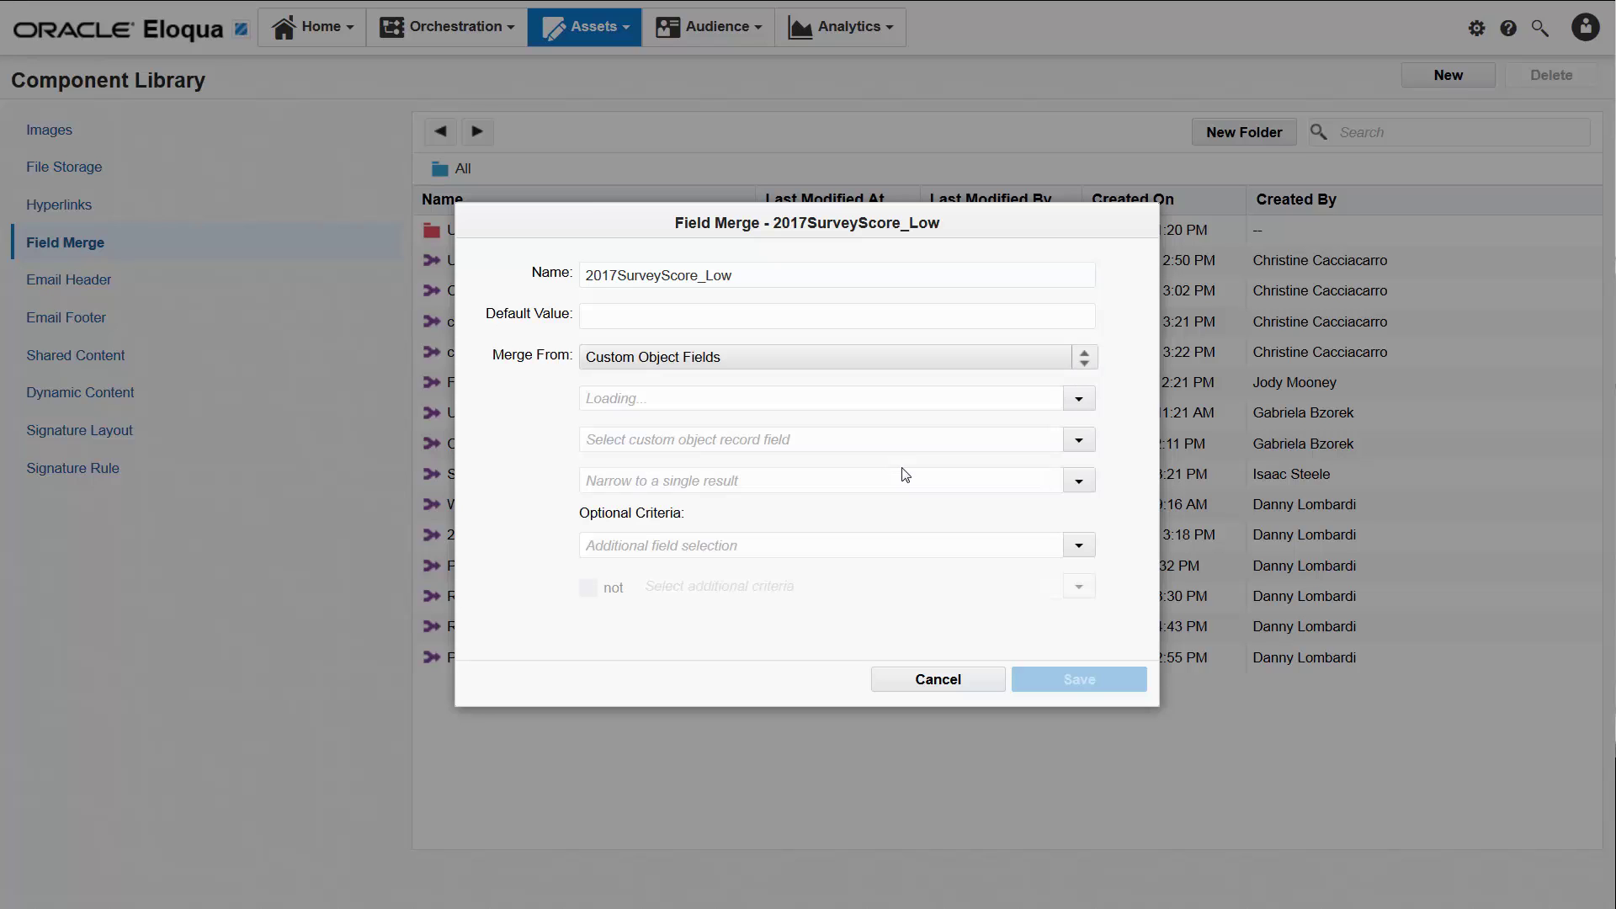
{"action": "left_click", "coordinate": [1078, 398]}
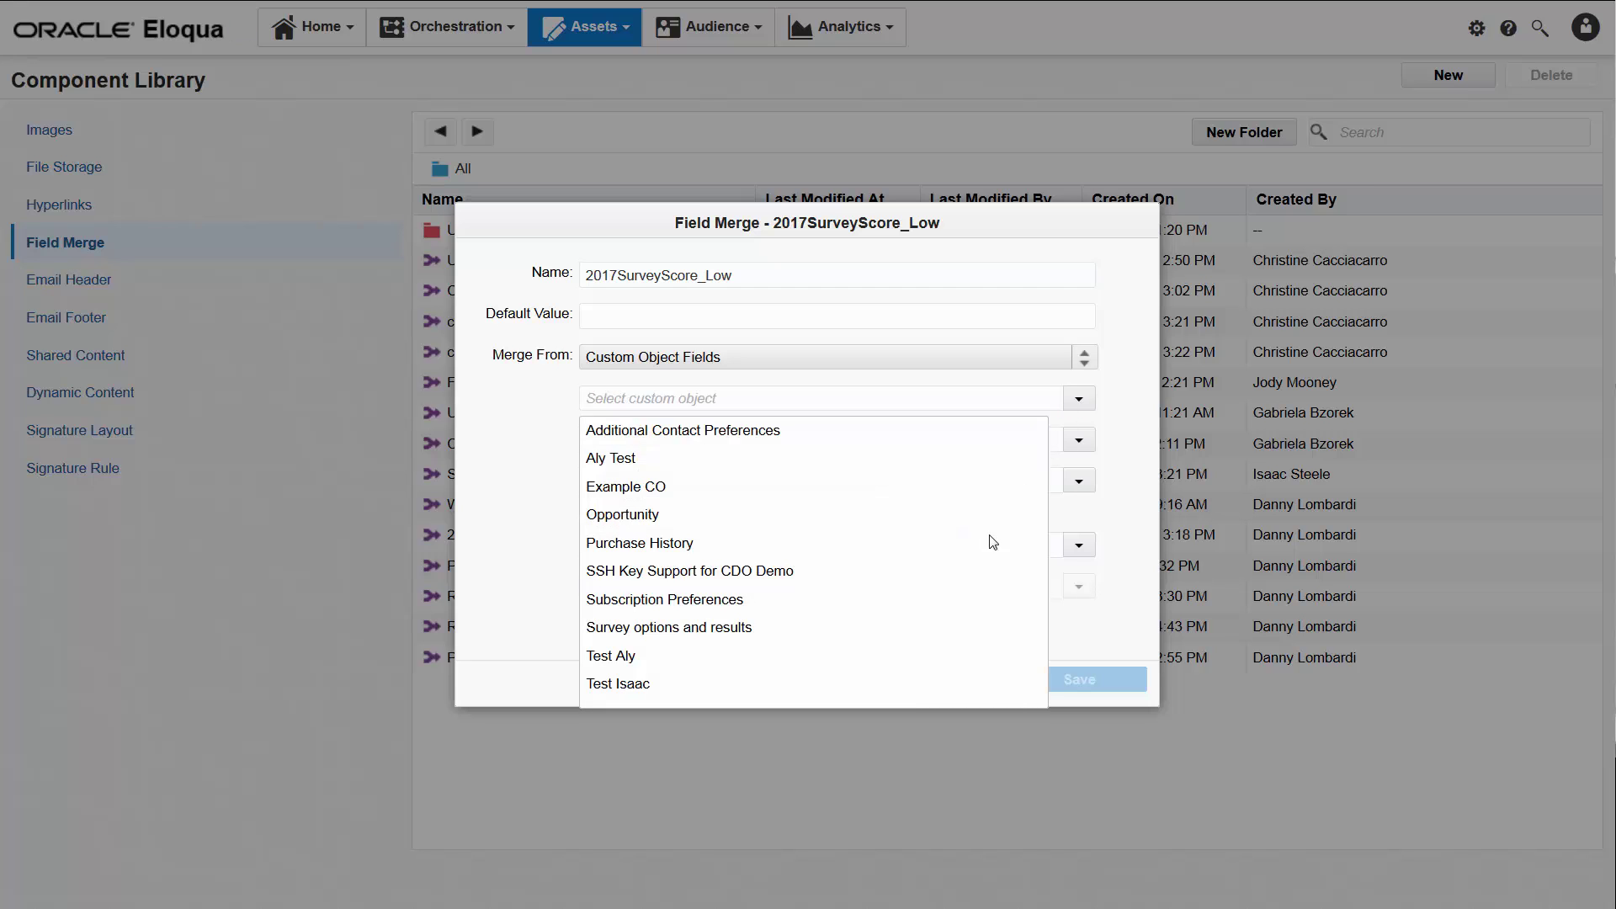
{"action": "left_click", "coordinate": [729, 629]}
{"action": "left_click", "coordinate": [1078, 439]}
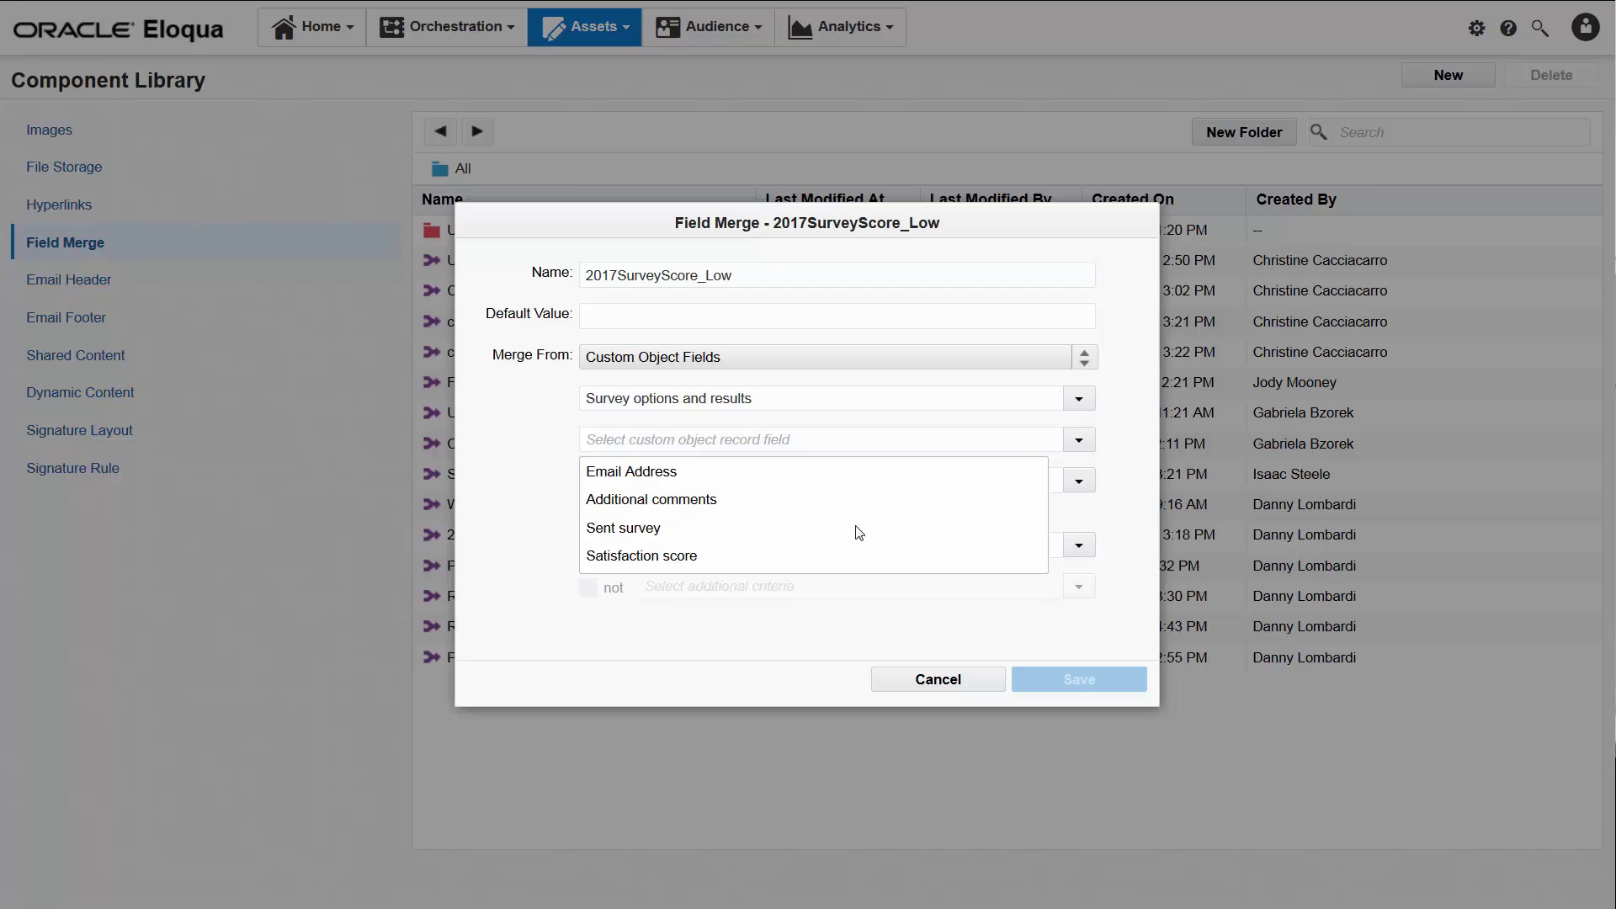
{"action": "left_click", "coordinate": [654, 563]}
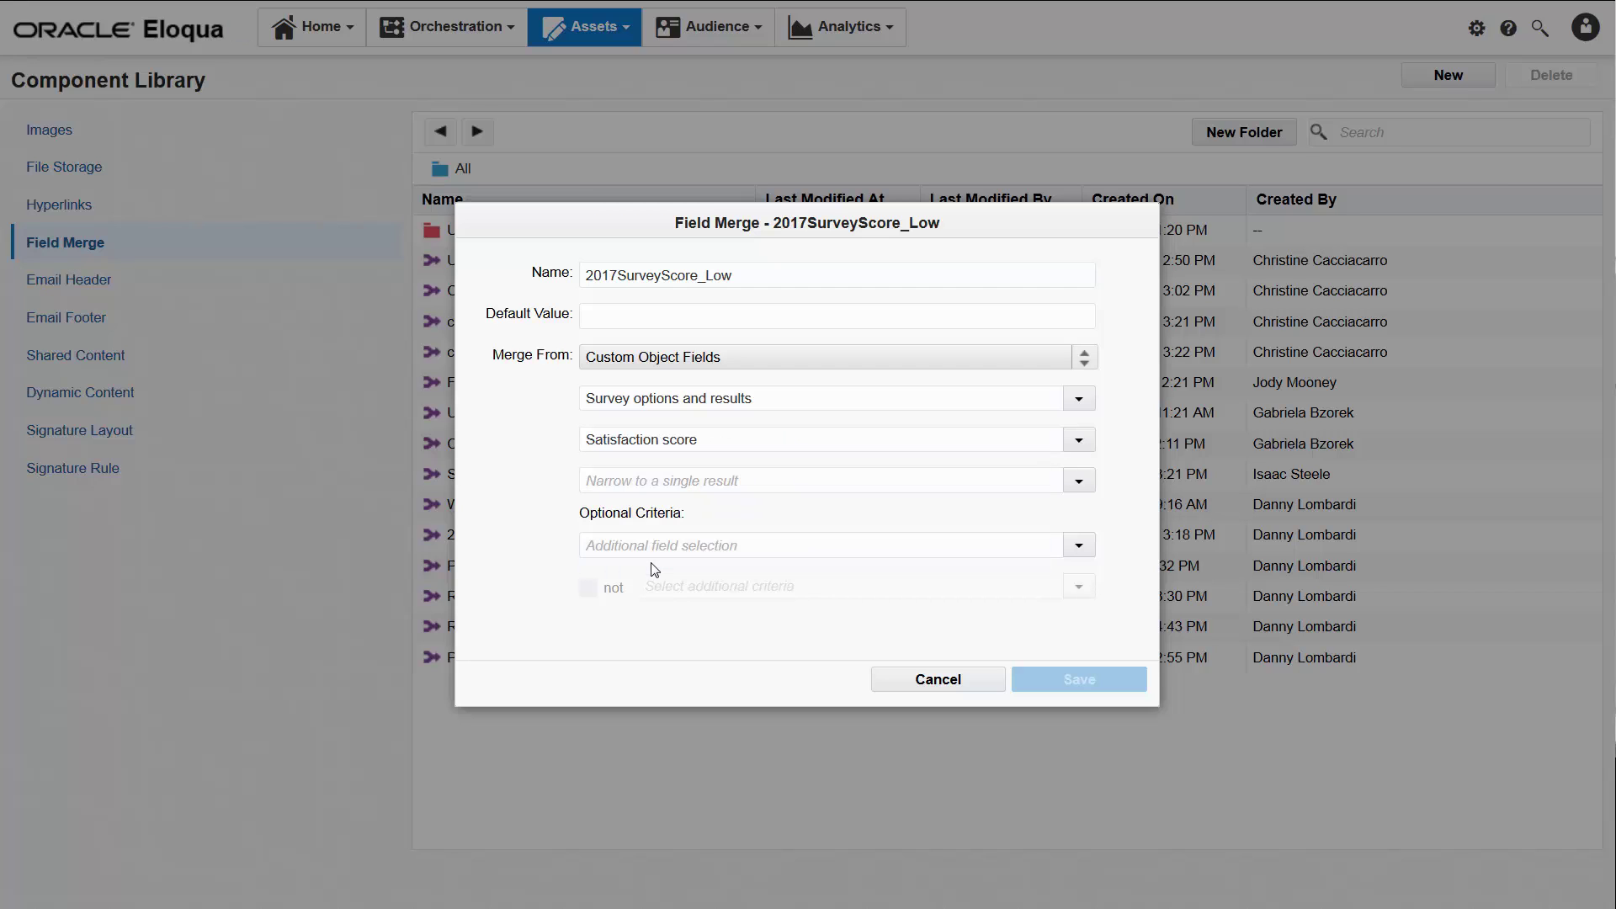
{"action": "left_click", "coordinate": [1083, 486]}
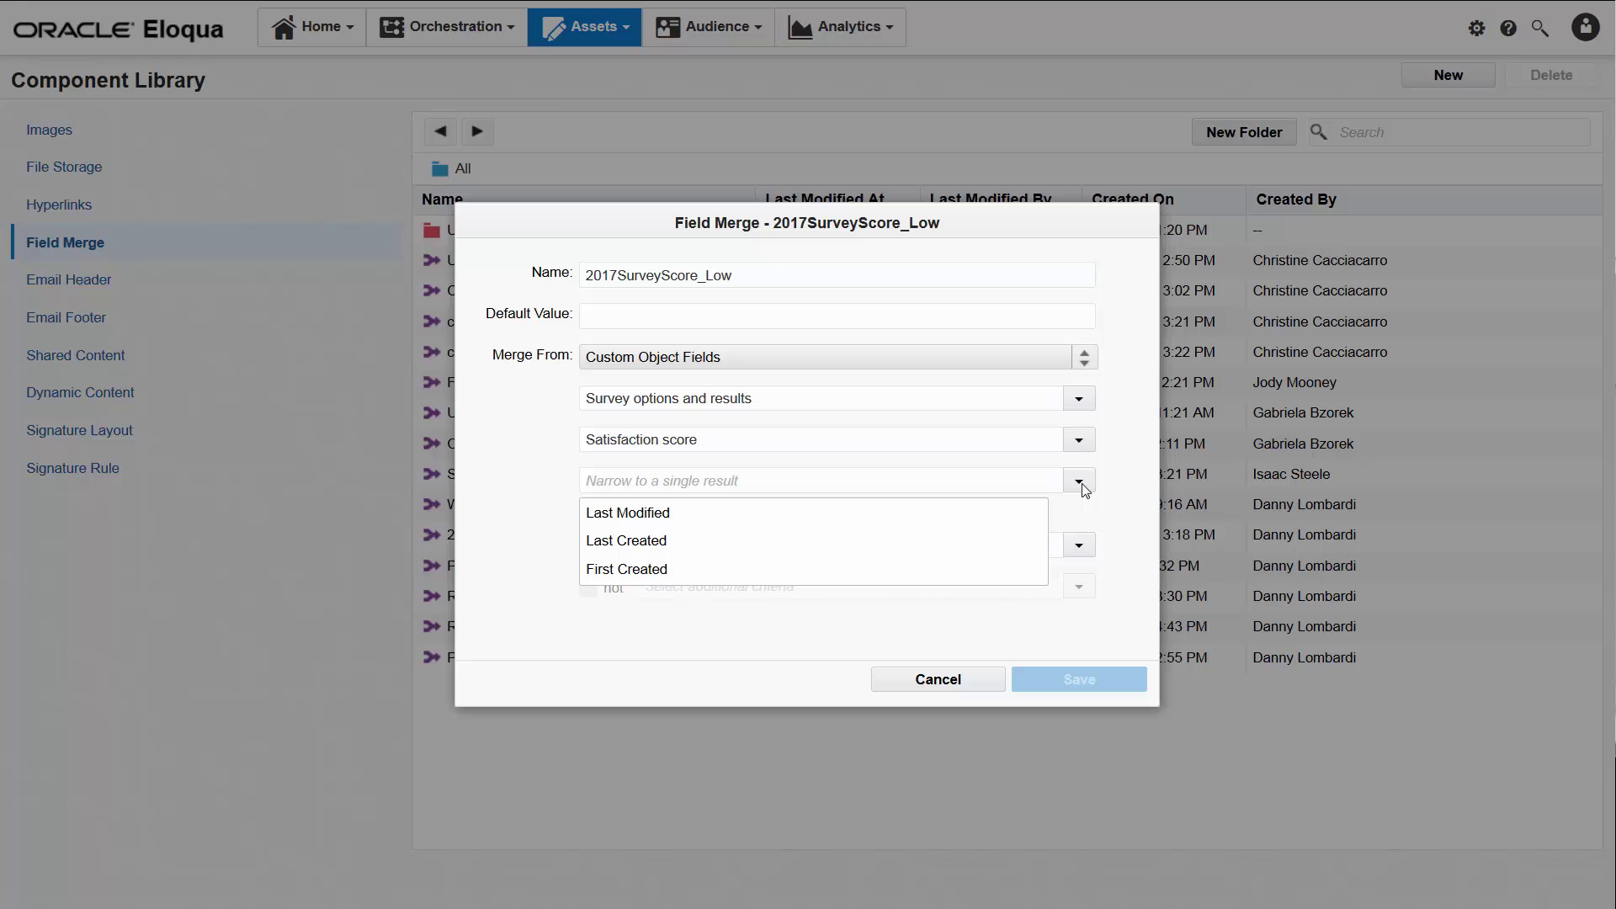
{"action": "left_click", "coordinate": [651, 548]}
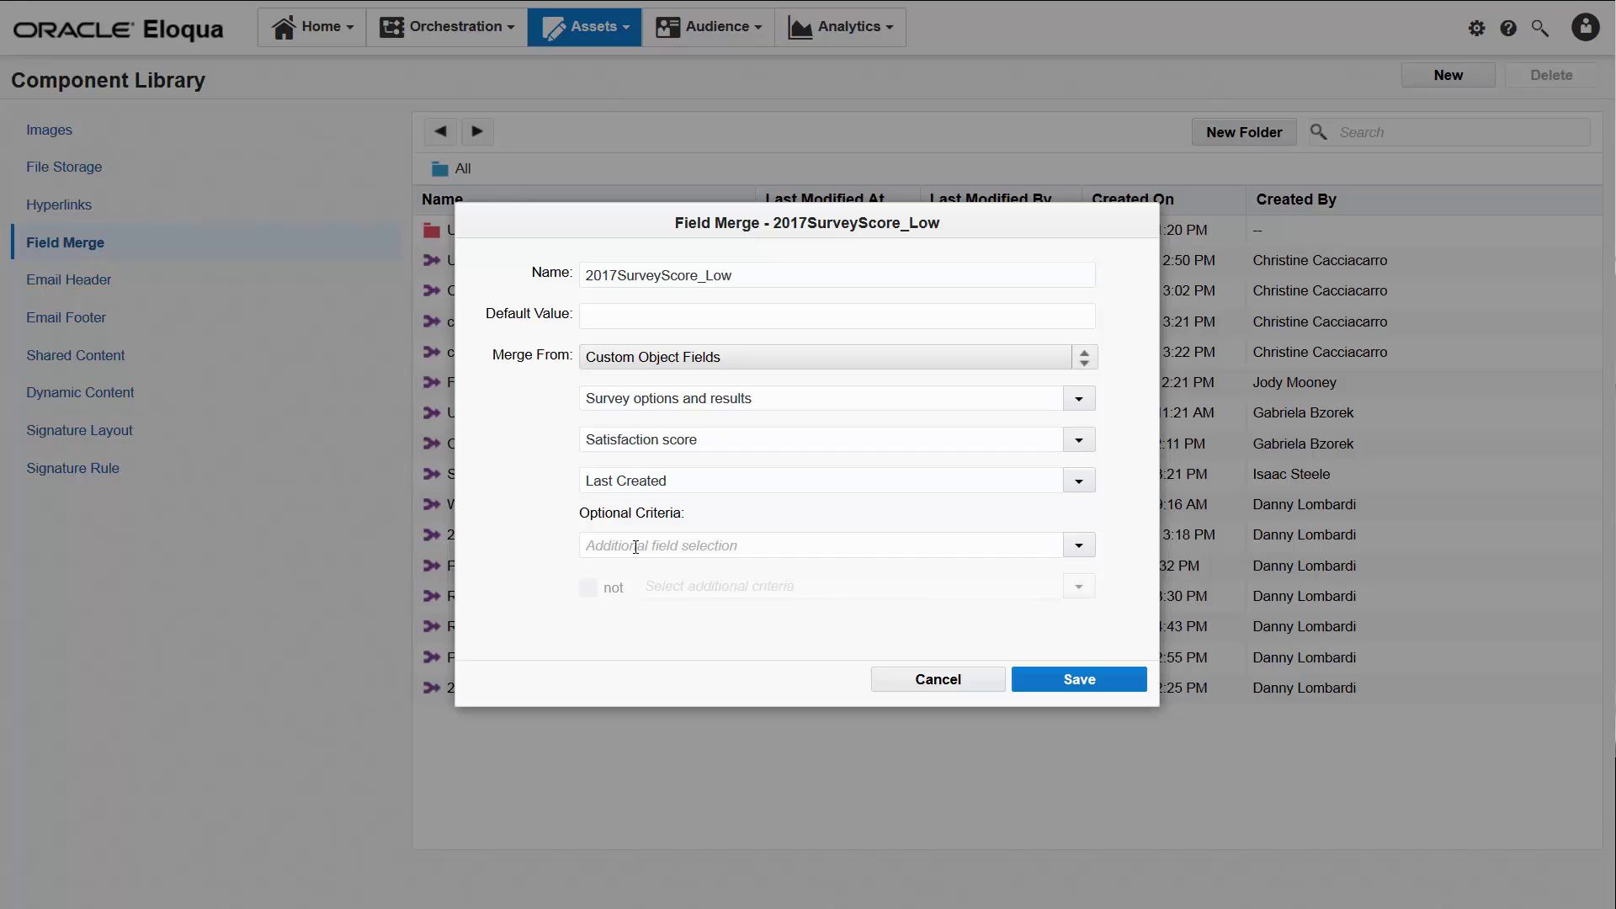
Add an optional criterion: Satisfaction score between 1 and 5.
{"action": "left_click", "coordinate": [1079, 545]}
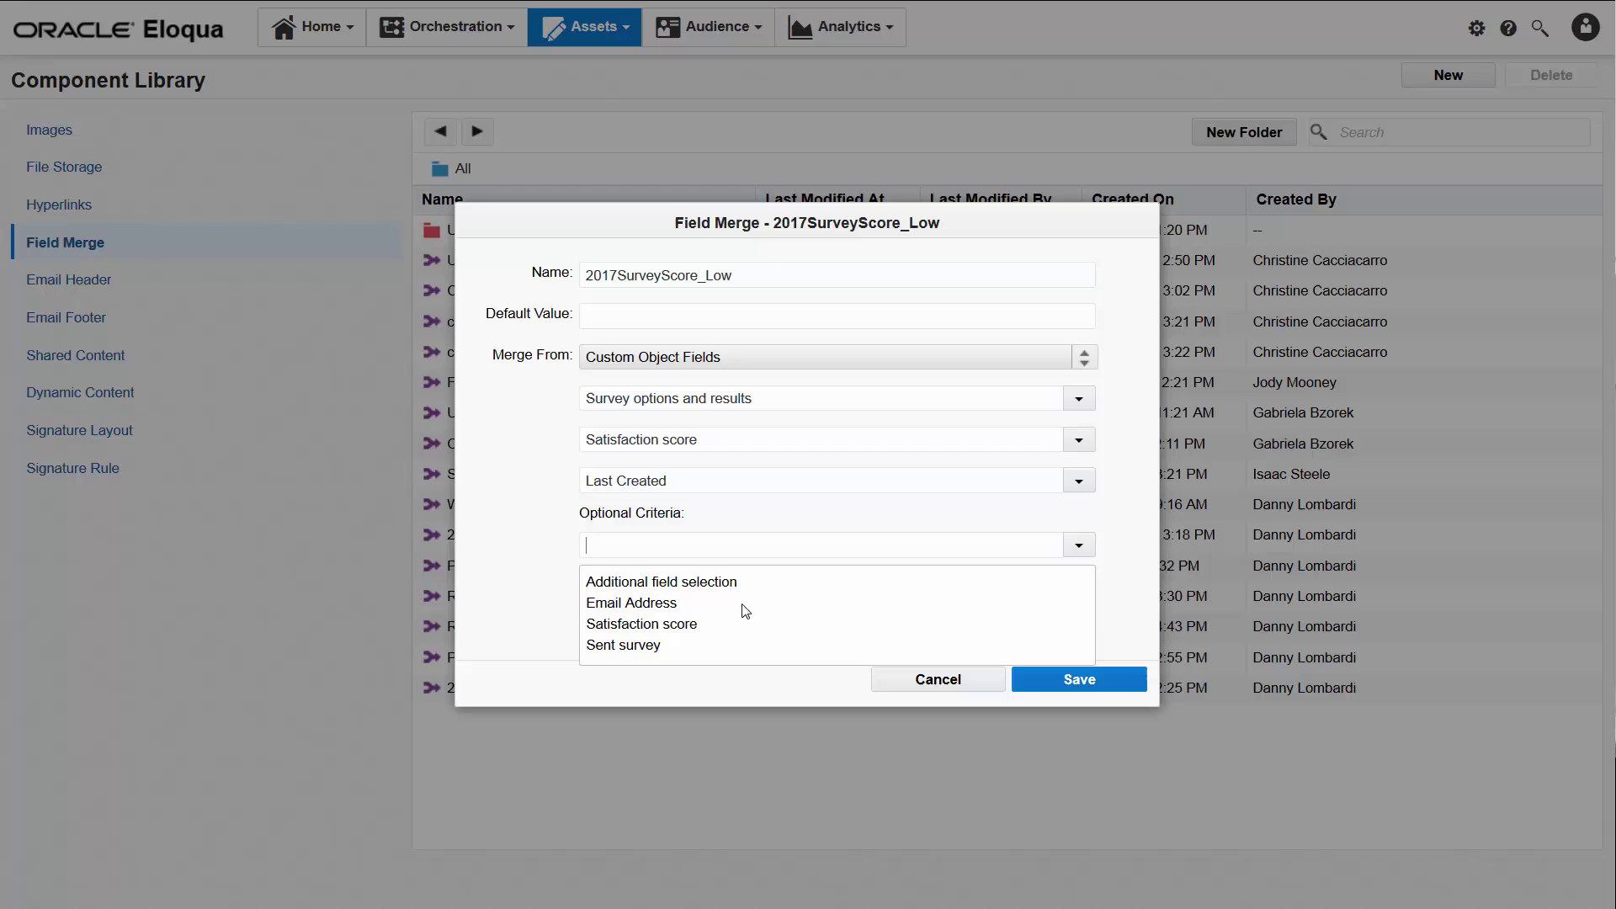
{"action": "left_click", "coordinate": [687, 625]}
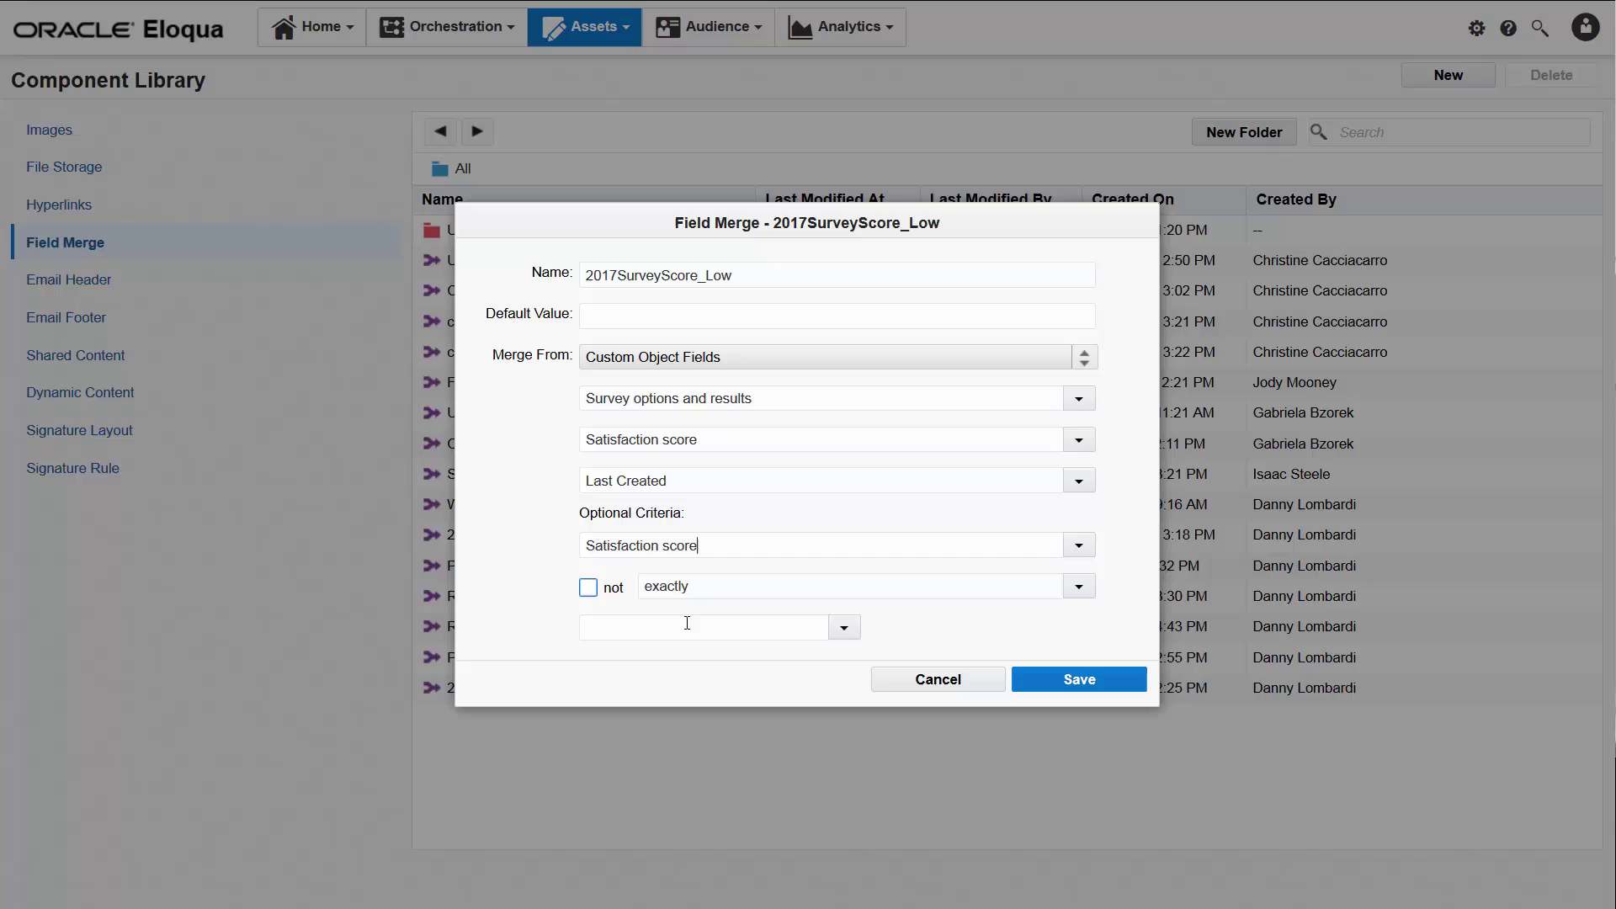
{"action": "left_click", "coordinate": [1078, 586]}
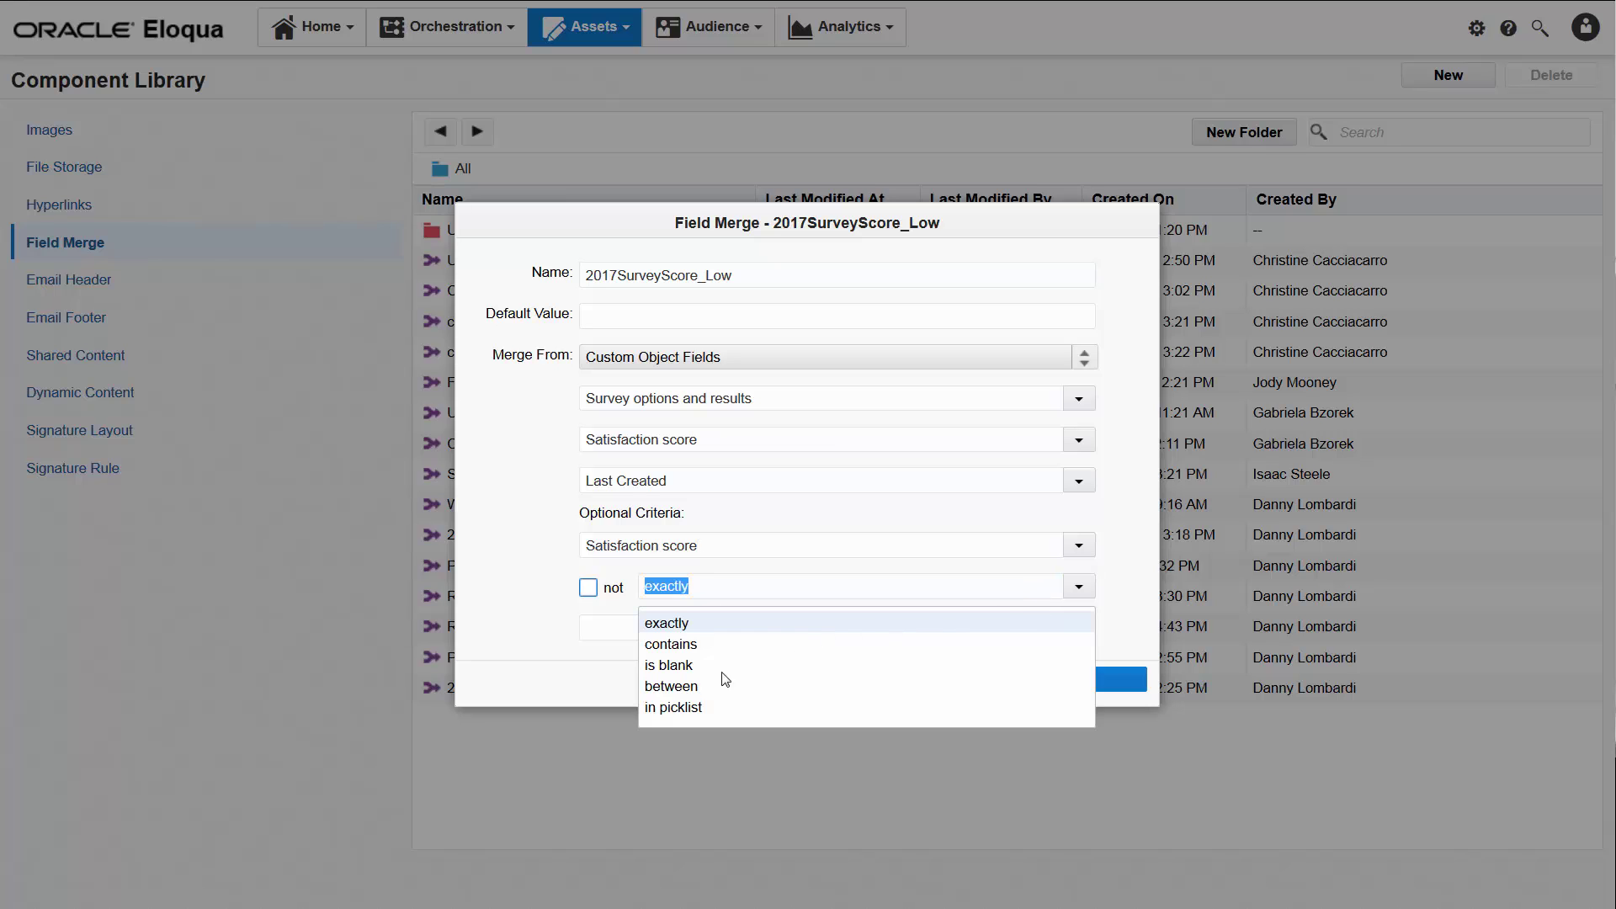
{"action": "left_click", "coordinate": [698, 687]}
{"action": "left_click", "coordinate": [630, 628]}
{"action": "type", "text": "1"}
{"action": "left_click", "coordinate": [775, 632]}
{"action": "type", "text": "5"}
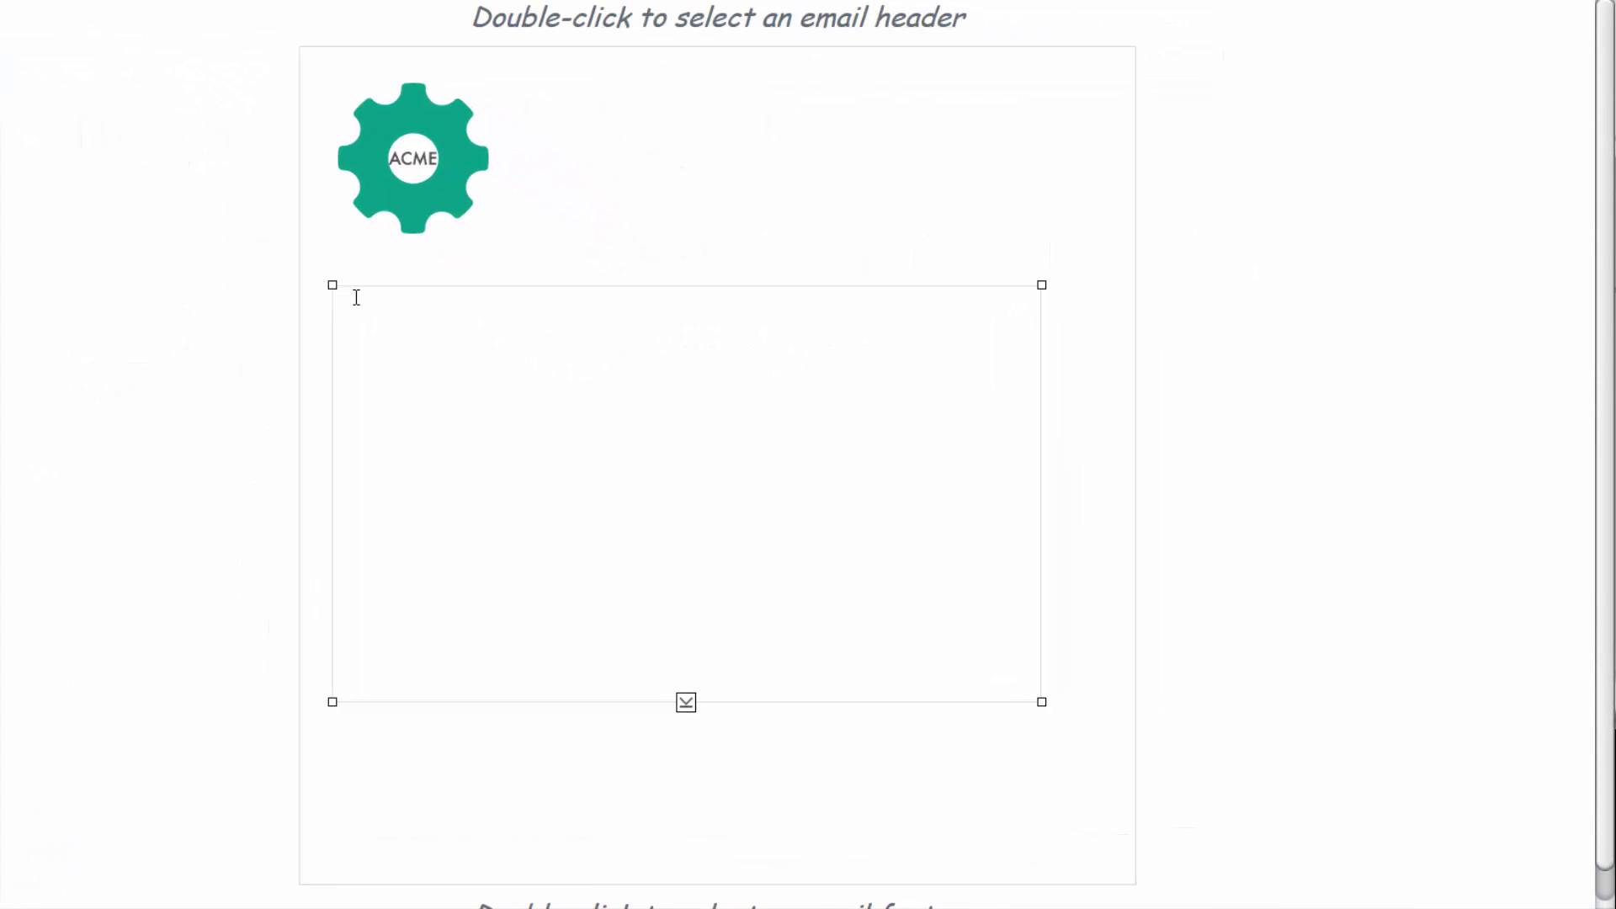
Write 'Hi' with the FirstName merge, then 'We noticed you gave us a score of' two lines below.
{"action": "type", "text": "Hi"}
{"action": "right_click", "coordinate": [356, 299]}
{"action": "left_click", "coordinate": [431, 328]}
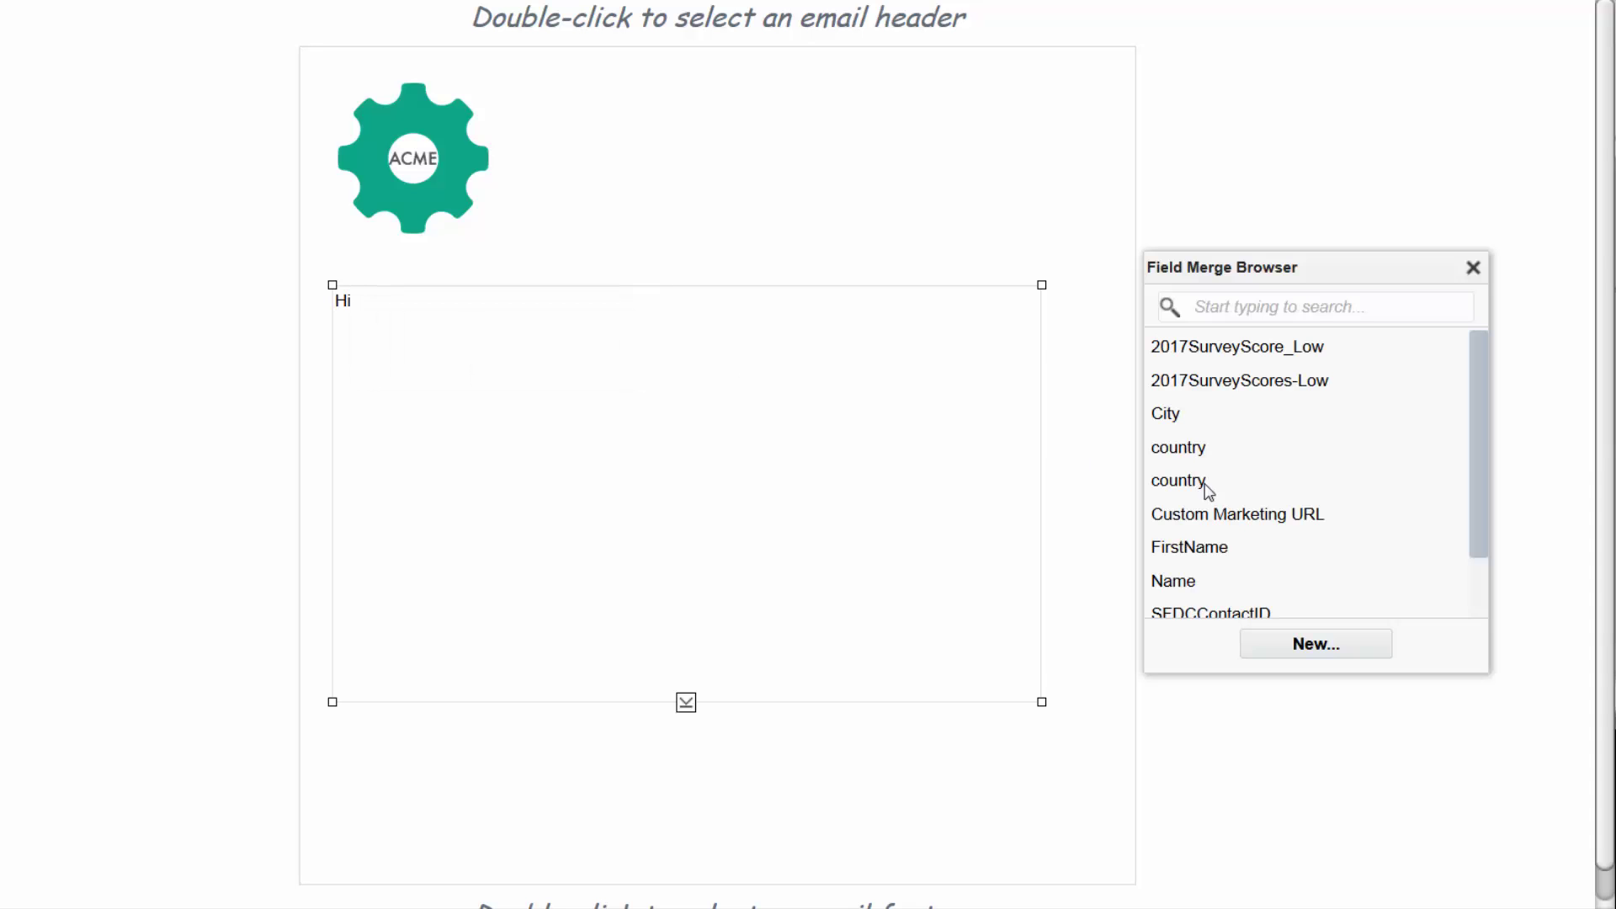
{"action": "double_click", "coordinate": [1212, 547]}
{"action": "key", "text": "Return"}
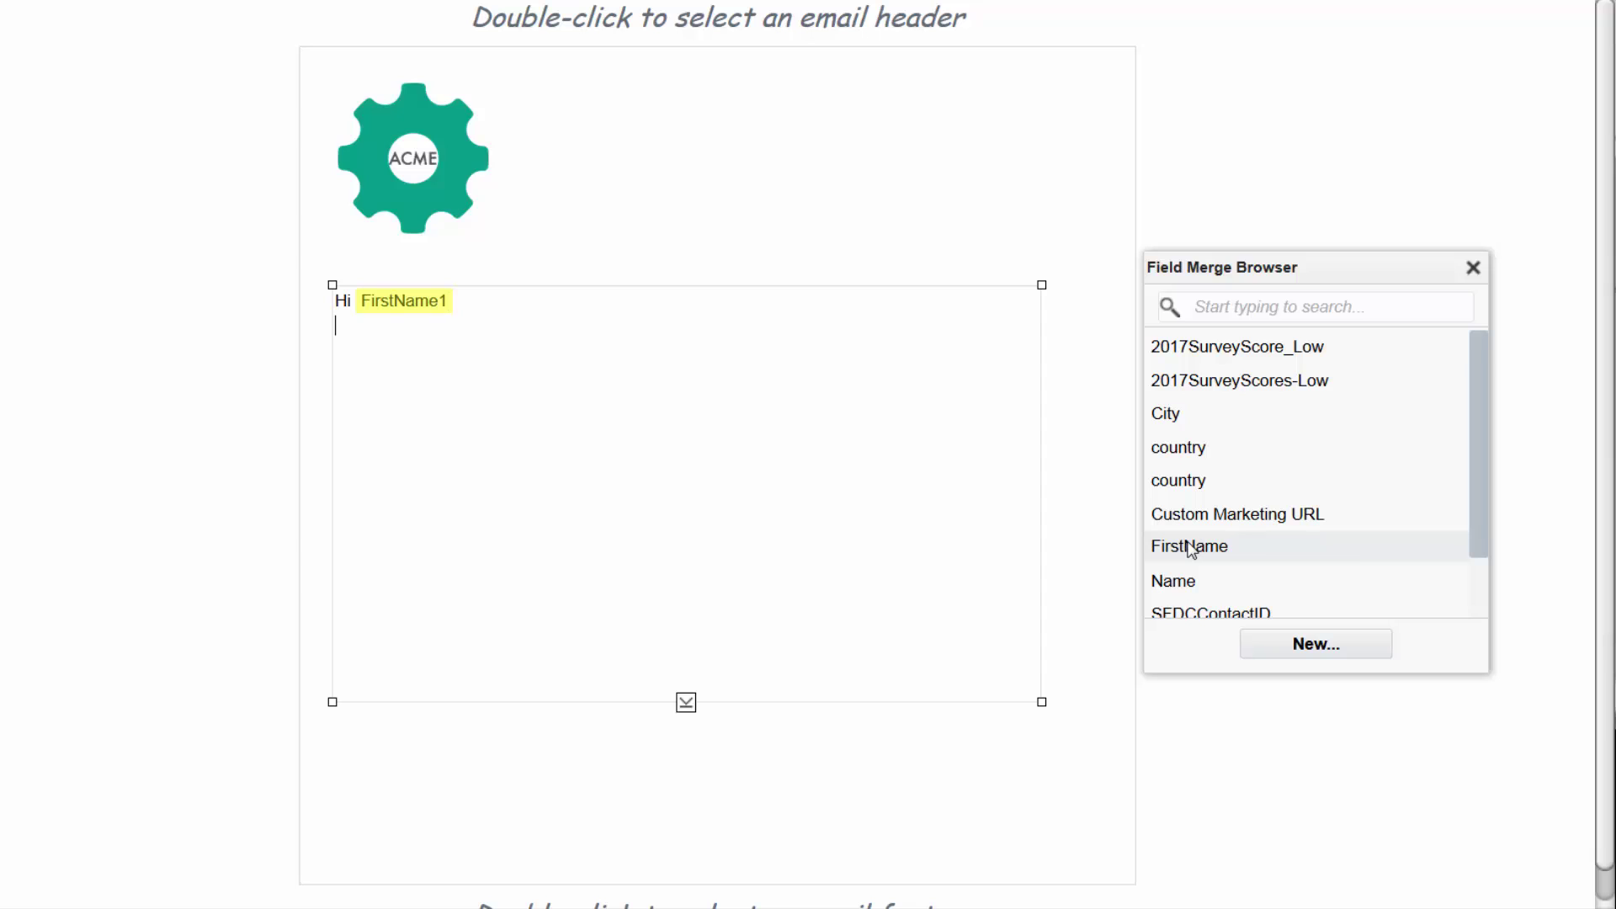
{"action": "key", "text": "Return"}
{"action": "type", "text": "We noticed you gave us a sc"}
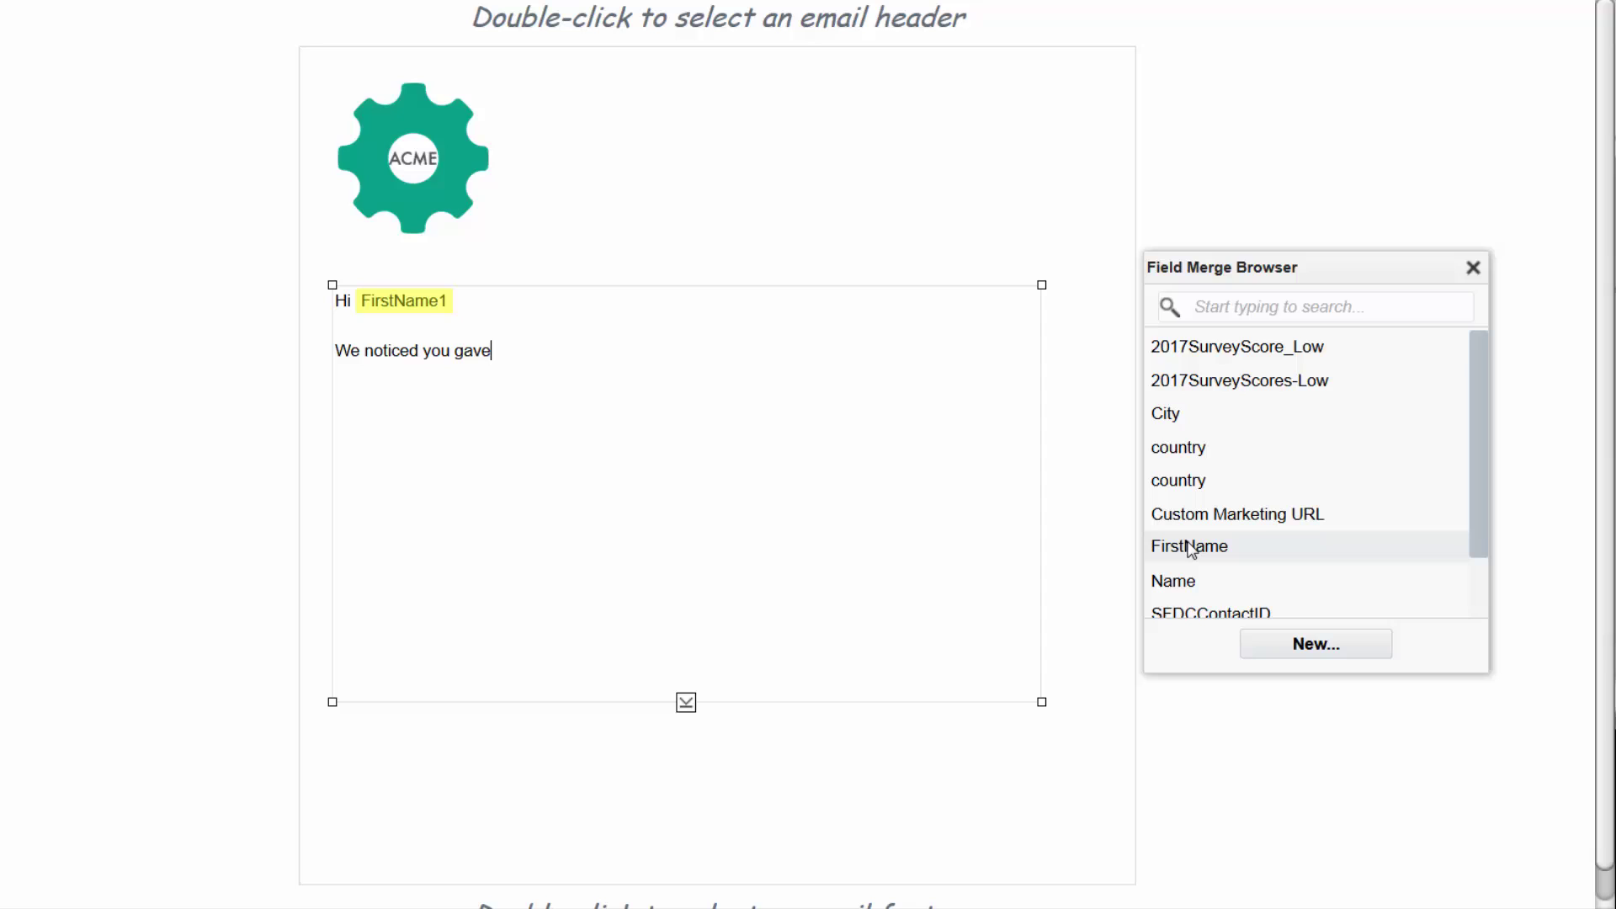
{"action": "type", "text": "ore of"}
Insert 2017SurveyScore_Low after 'score of' and pre-populate the previous satisfaction score field with it.
{"action": "double_click", "coordinate": [1192, 347]}
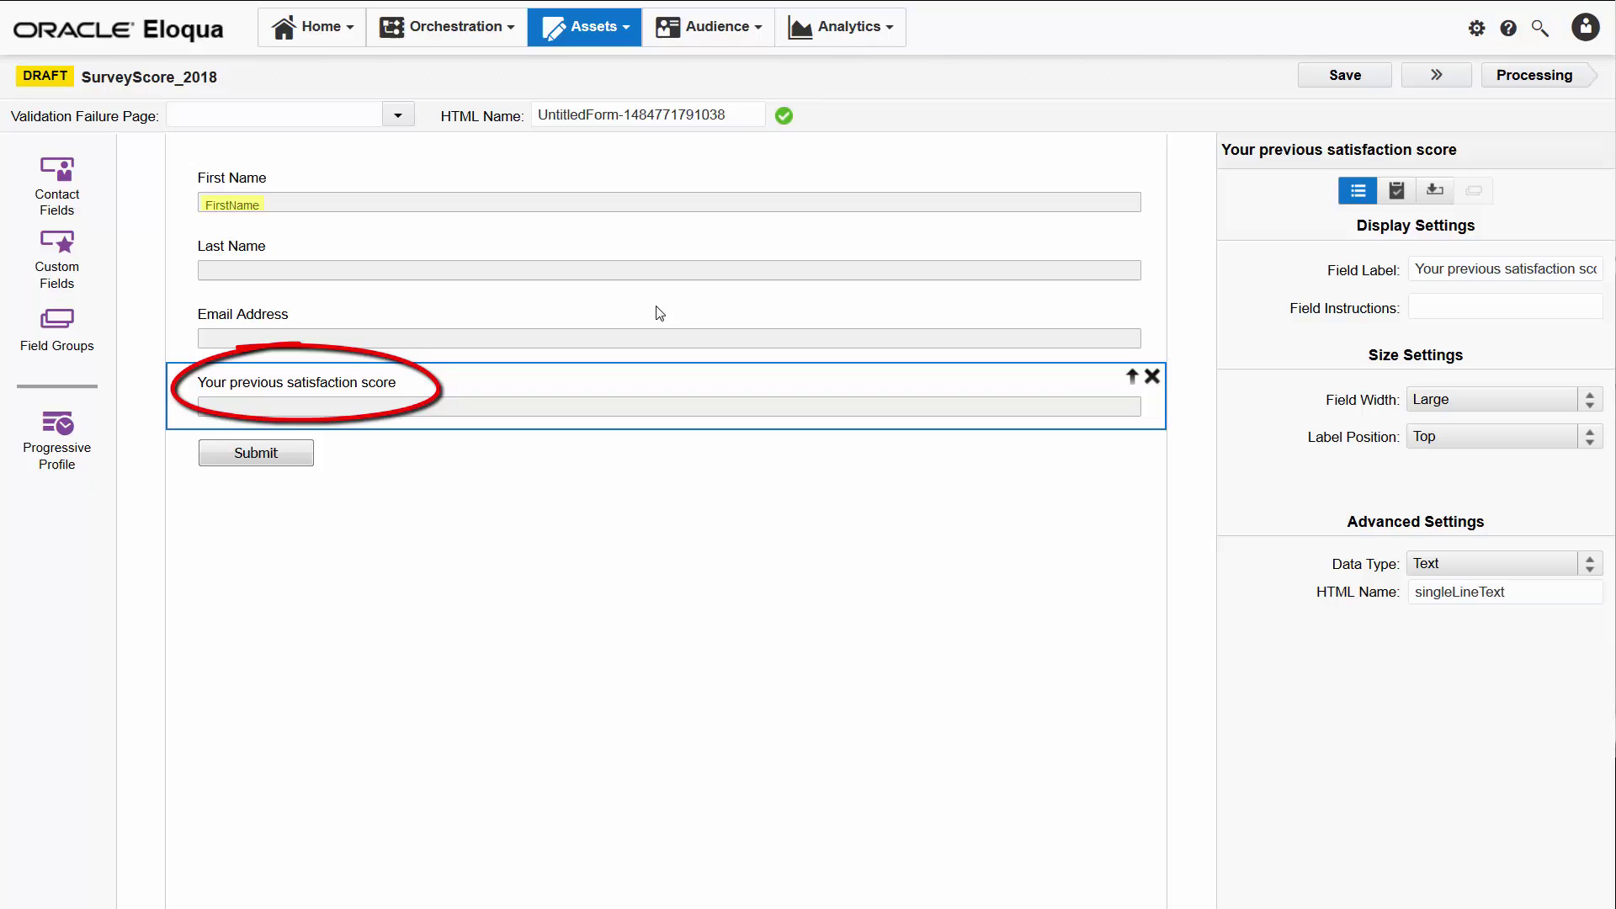
{"action": "left_click", "coordinate": [1436, 190]}
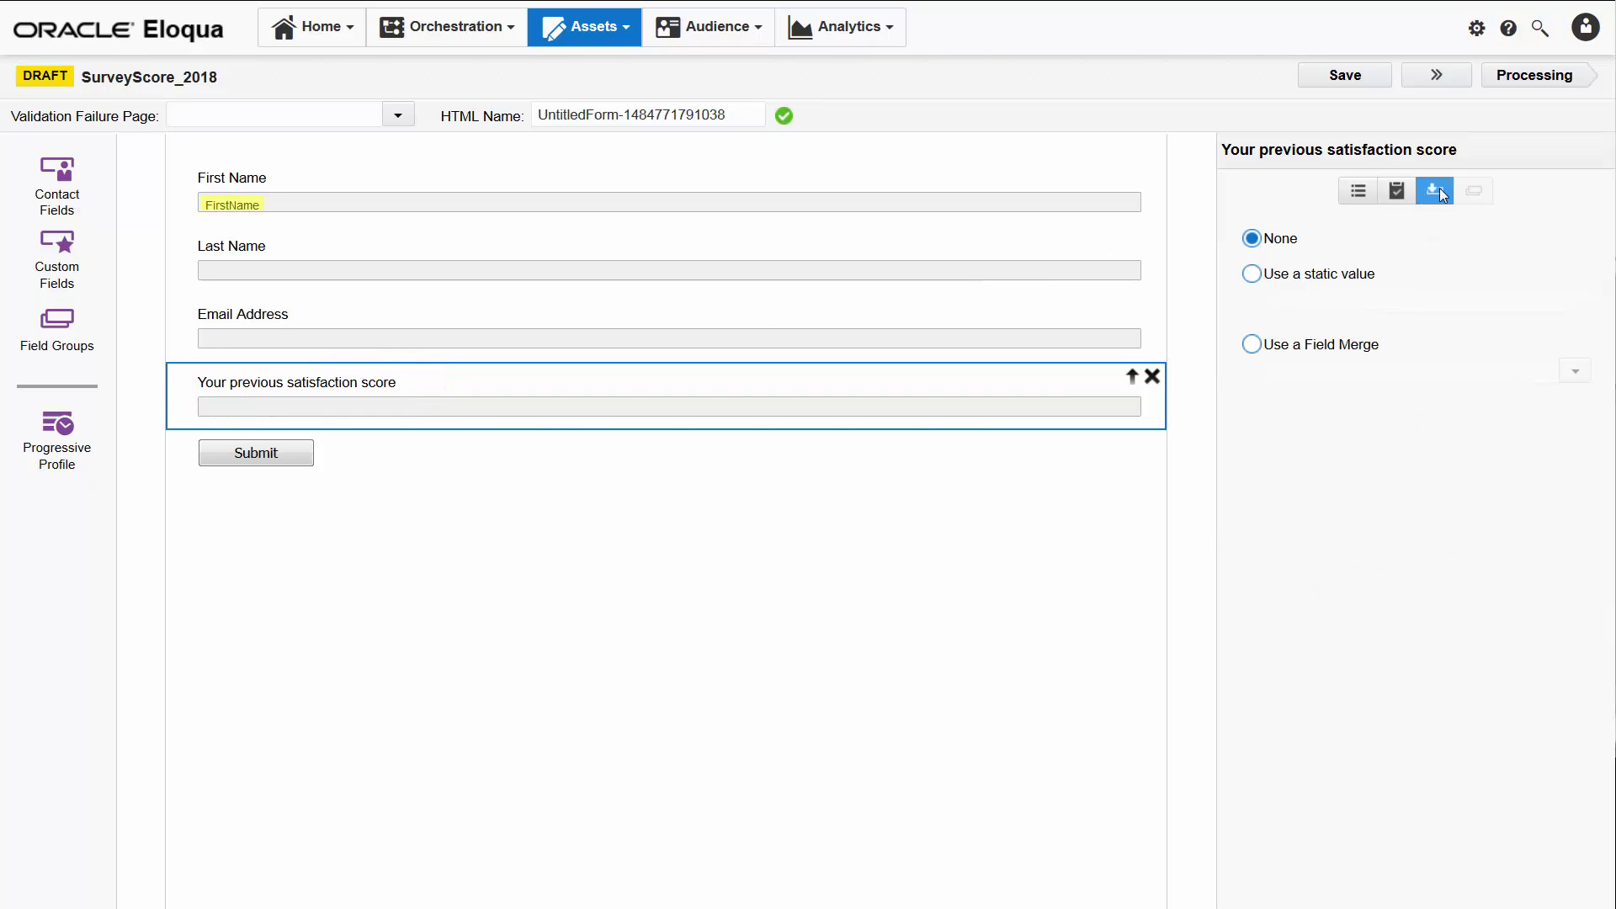
{"action": "left_click", "coordinate": [1254, 347]}
{"action": "left_click", "coordinate": [1575, 371]}
{"action": "left_click", "coordinate": [1410, 410]}
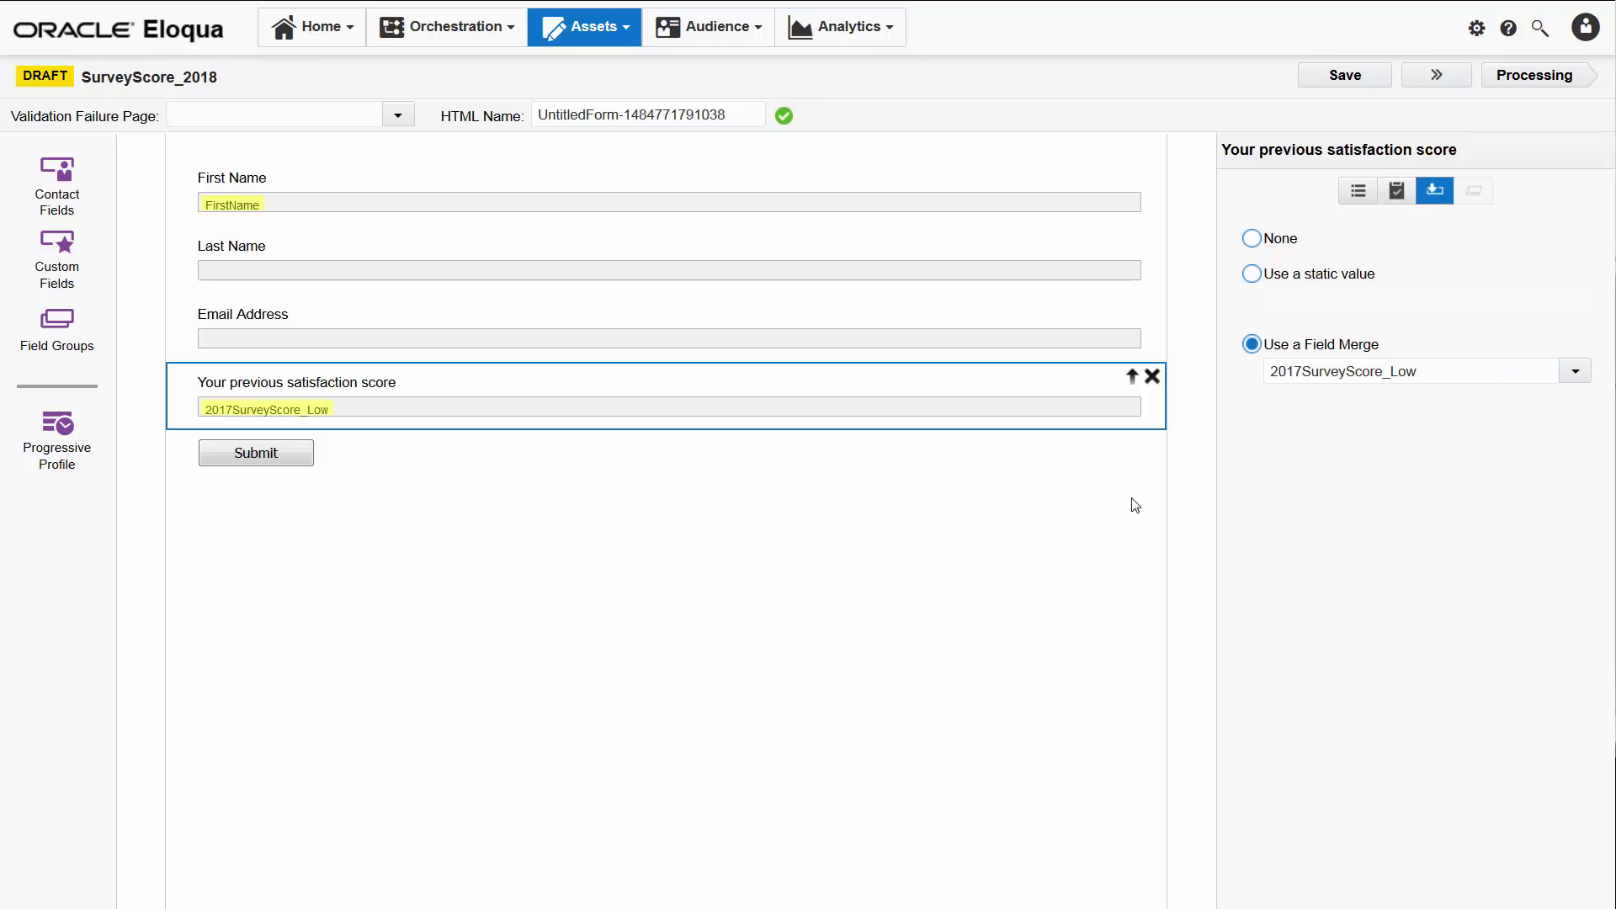